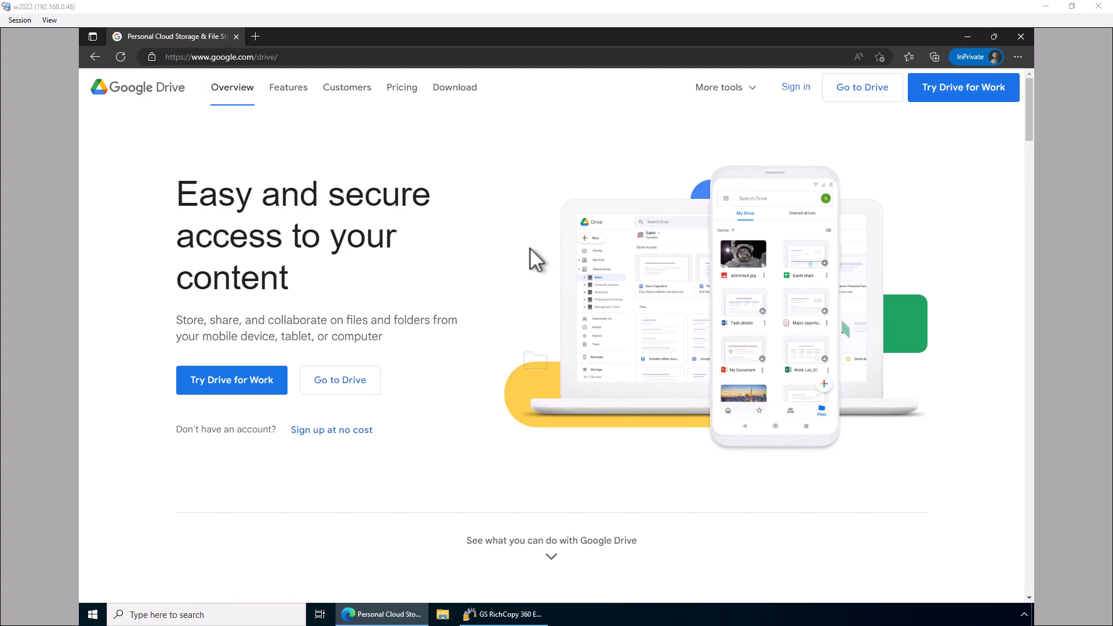
Minimize the browser and create a new job from the Jobs list, bypassing the wizard
left_click(967, 37)
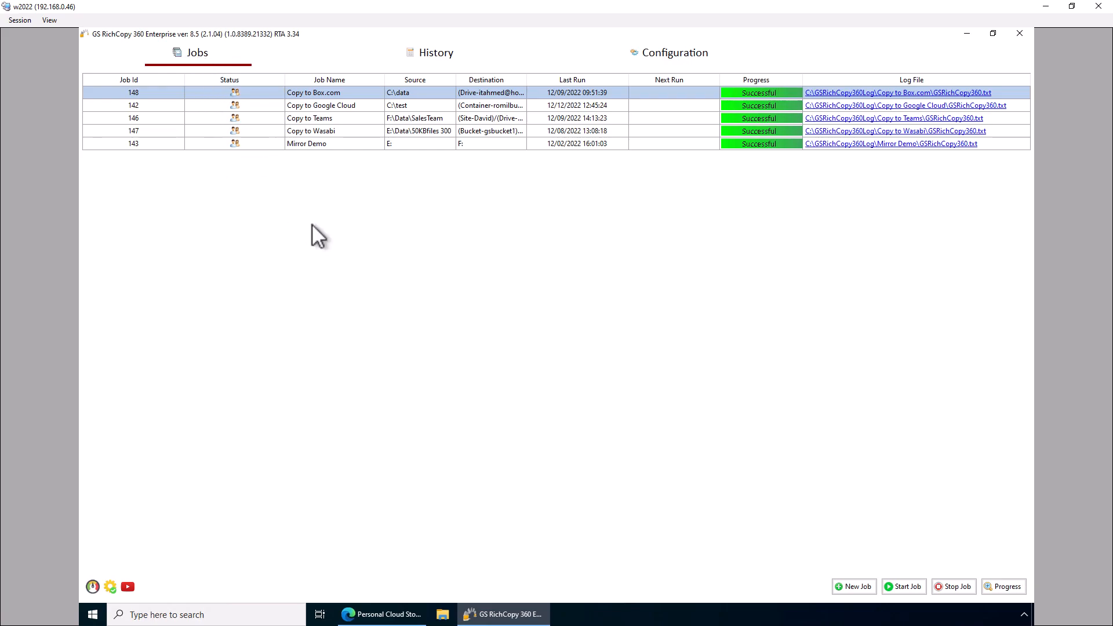
right_click(436, 207)
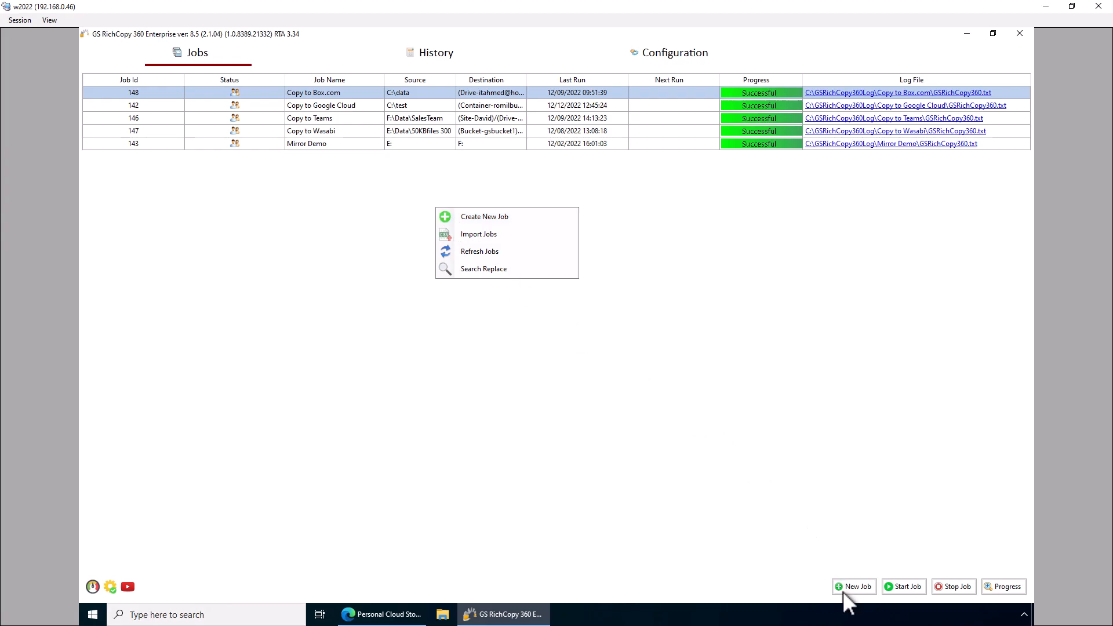
left_click(496, 218)
left_click(463, 356)
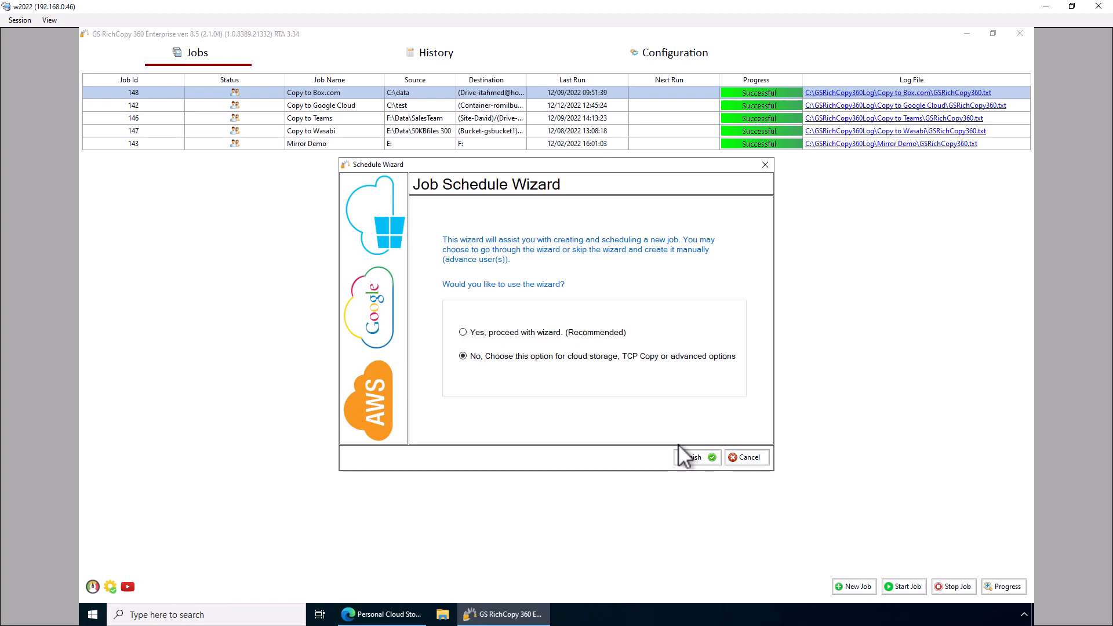
left_click(693, 456)
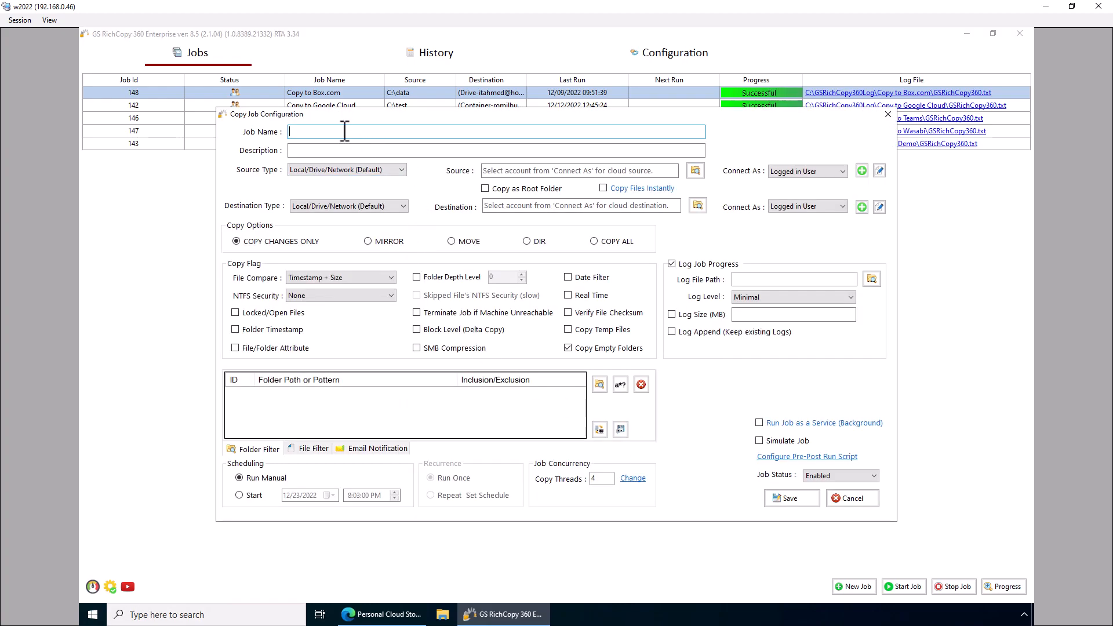
Name the job 'Copy to Google Drive' and keep Local/Drive/Network (Default) as source type
type("Copy to Goog")
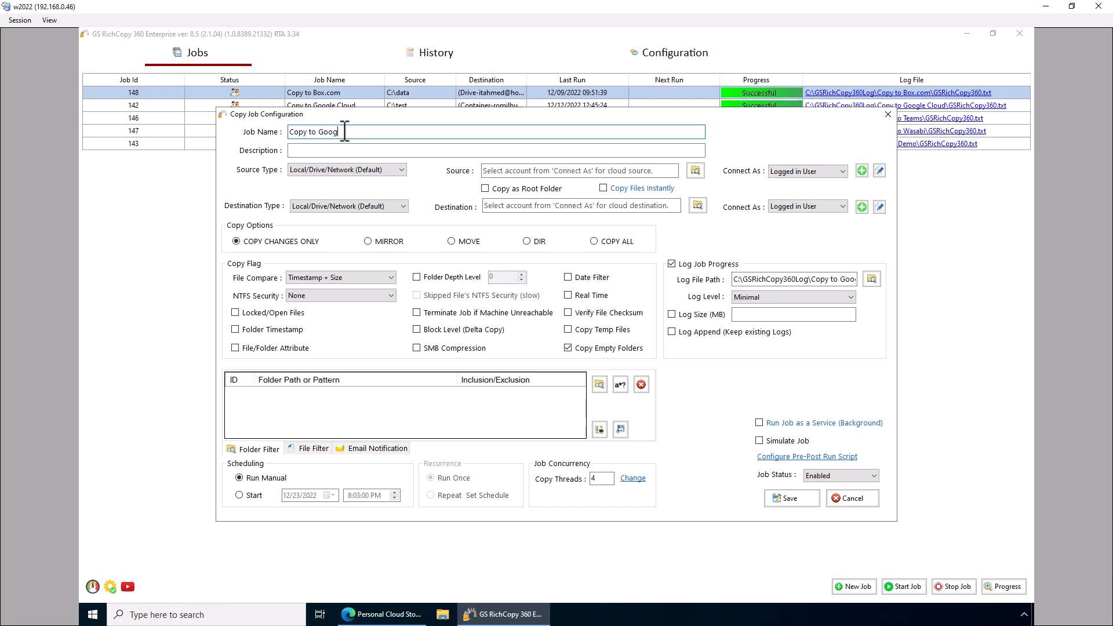
type("le Drive")
left_click(335, 150)
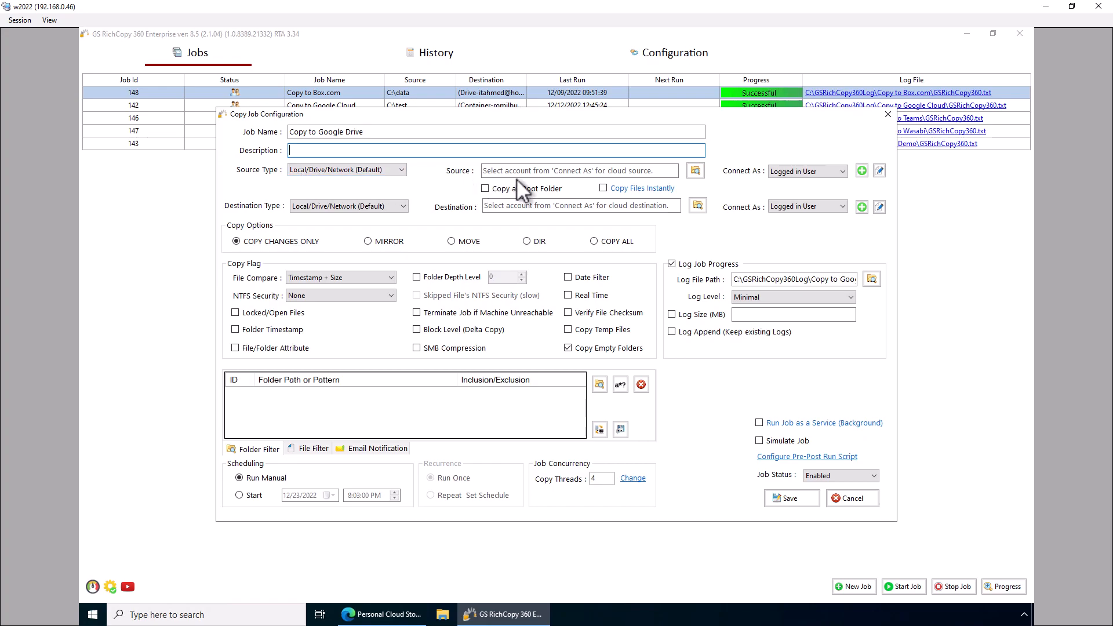
left_click(387, 173)
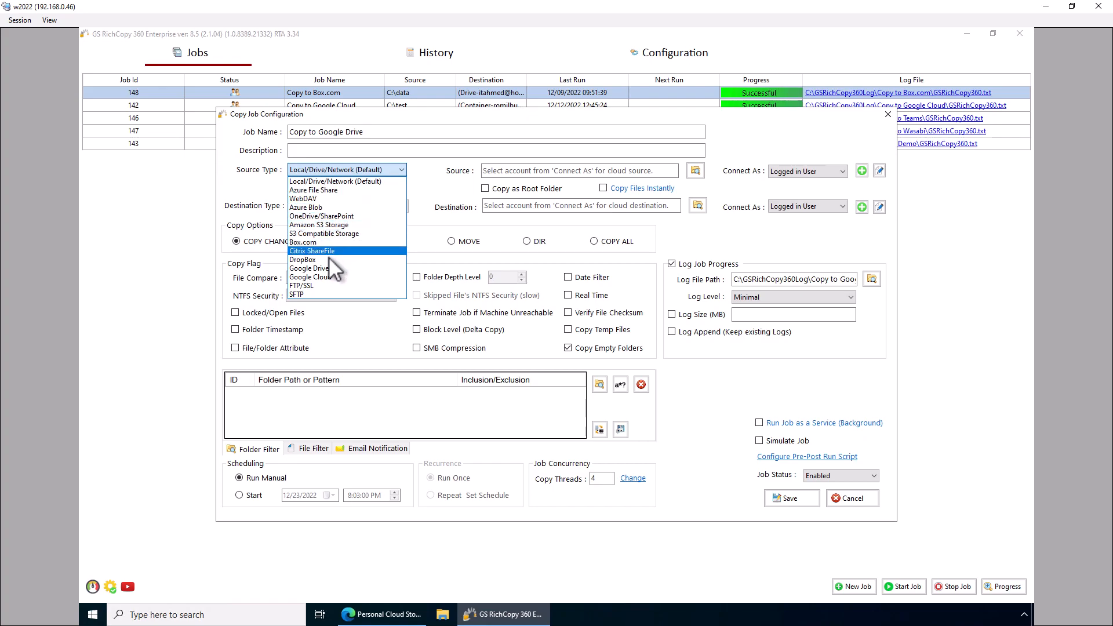
left_click(434, 169)
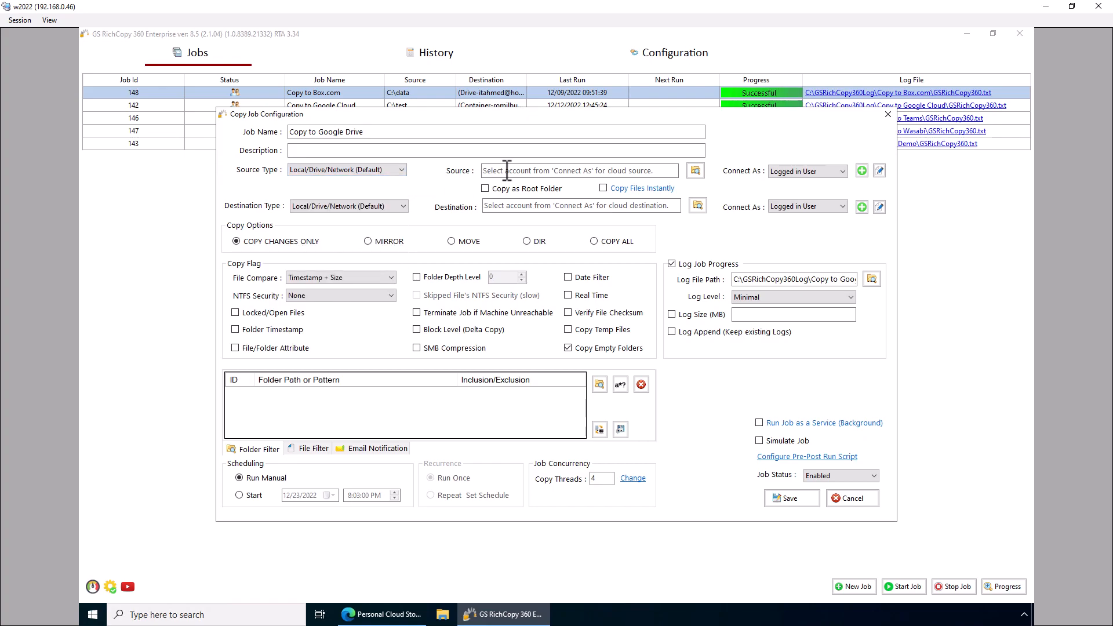
left_click(623, 171)
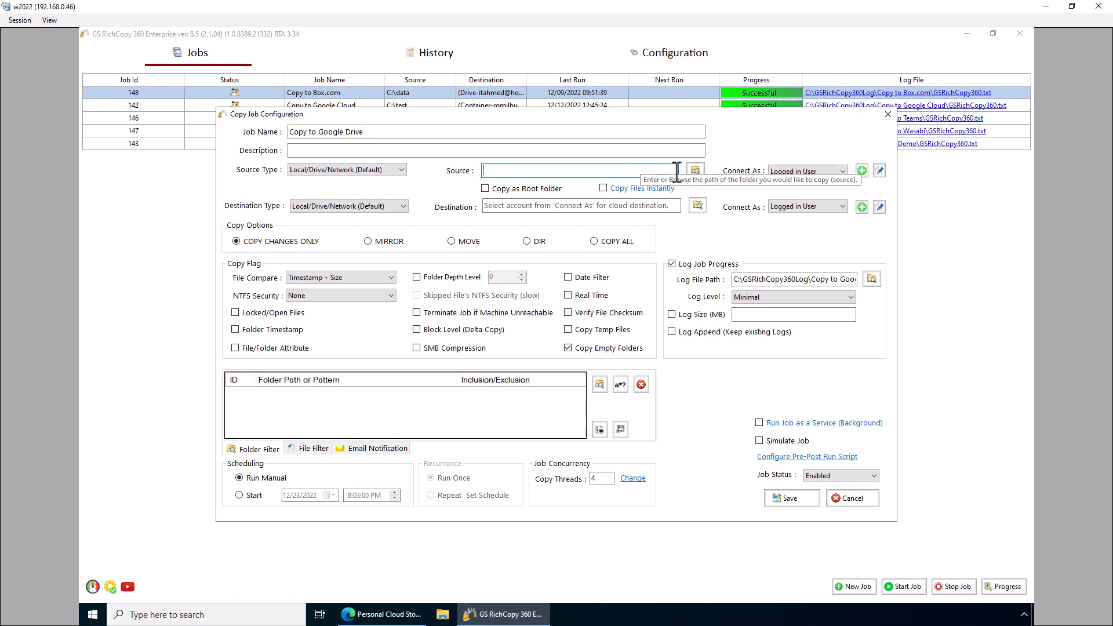
Set the job's source folder to C:\random
left_click(695, 170)
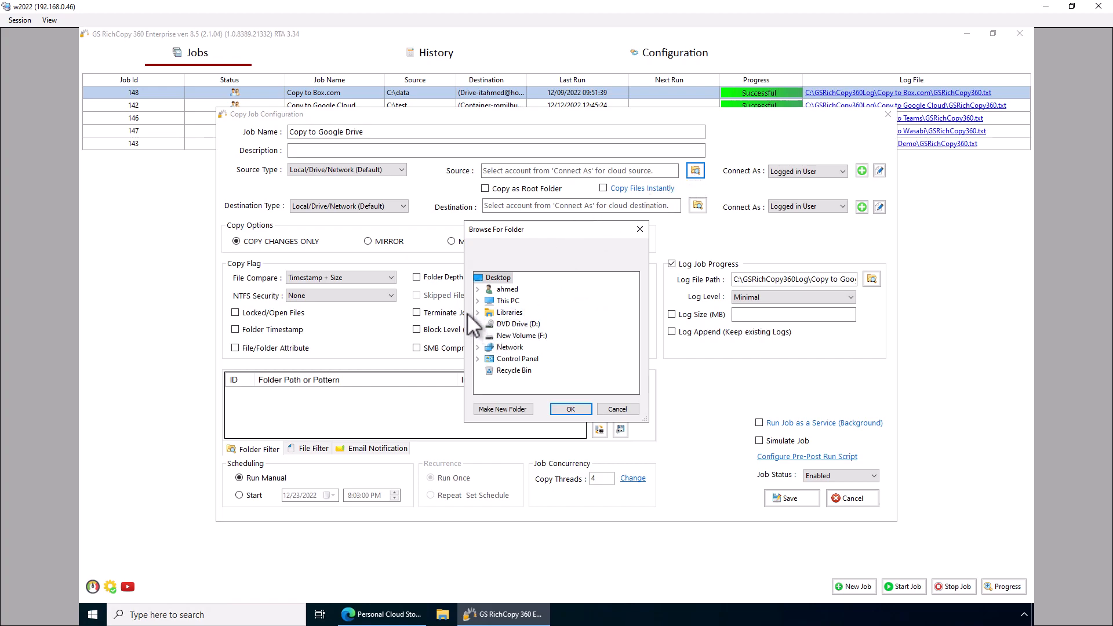
left_click(478, 301)
scroll(493, 342, "down", 2)
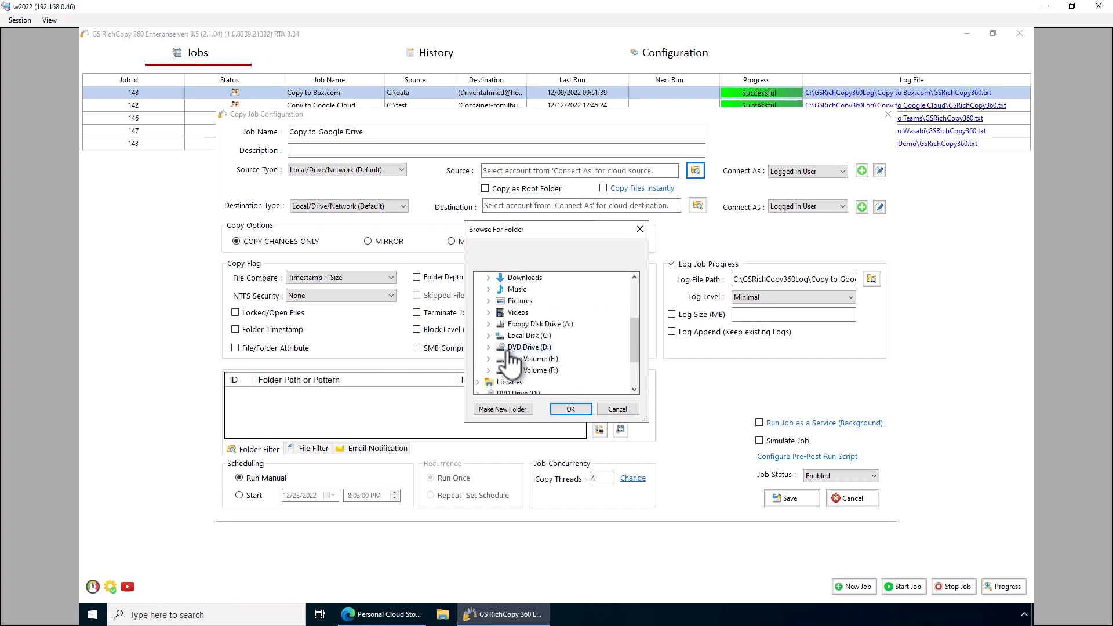
left_click(488, 336)
scroll(565, 344, "down", 3)
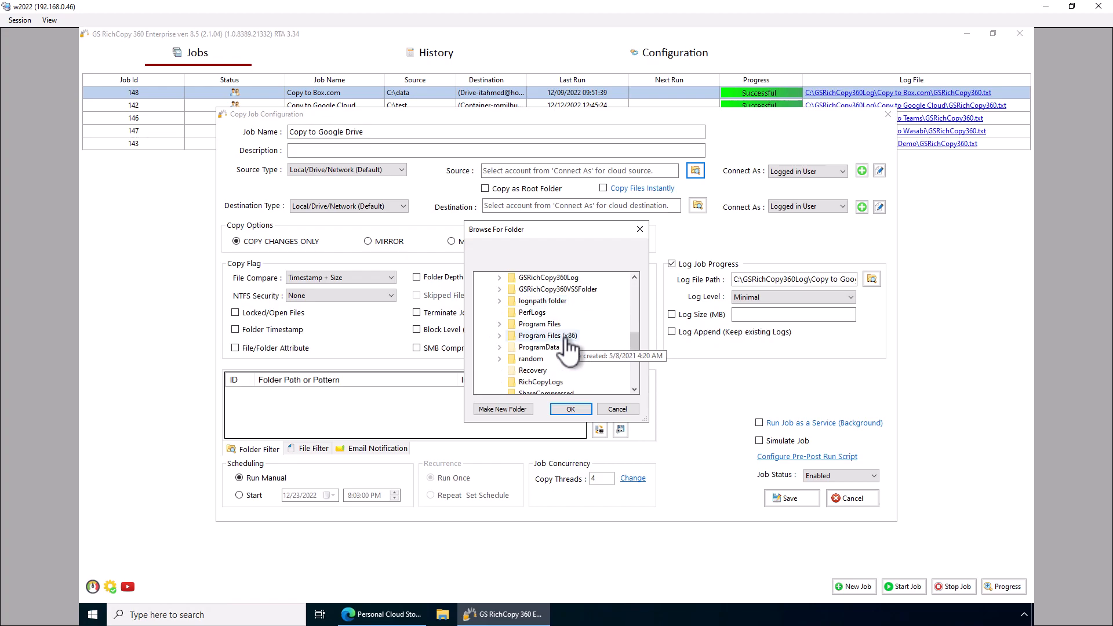
double_click(554, 360)
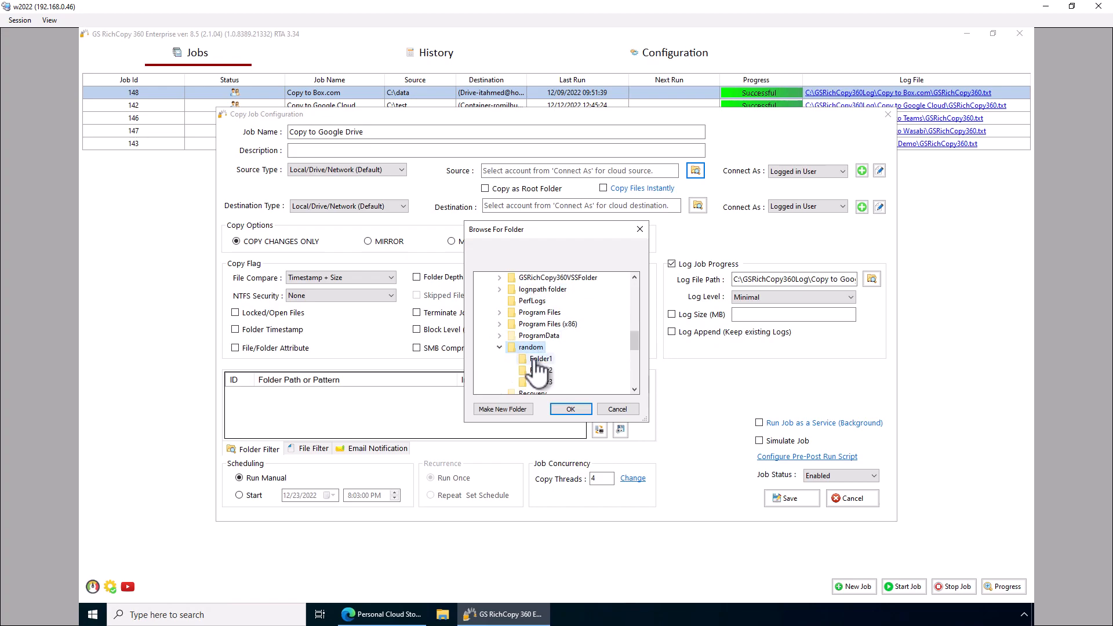
left_click(570, 409)
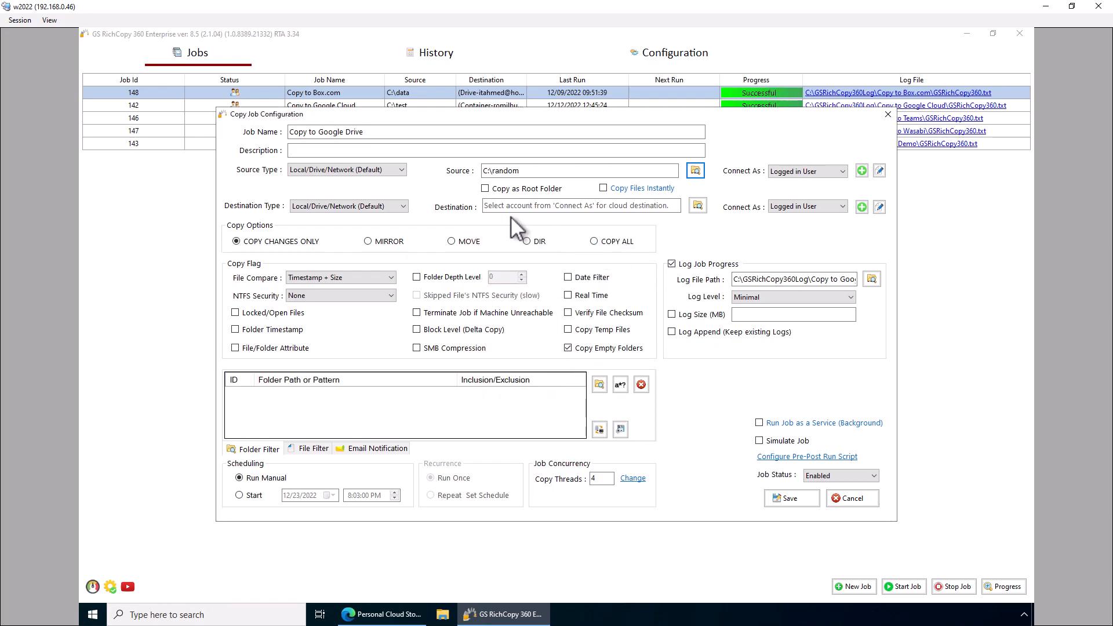
Turn on Copy Files Instantly and highlight the 'random' folder name in the source path
left_click(603, 188)
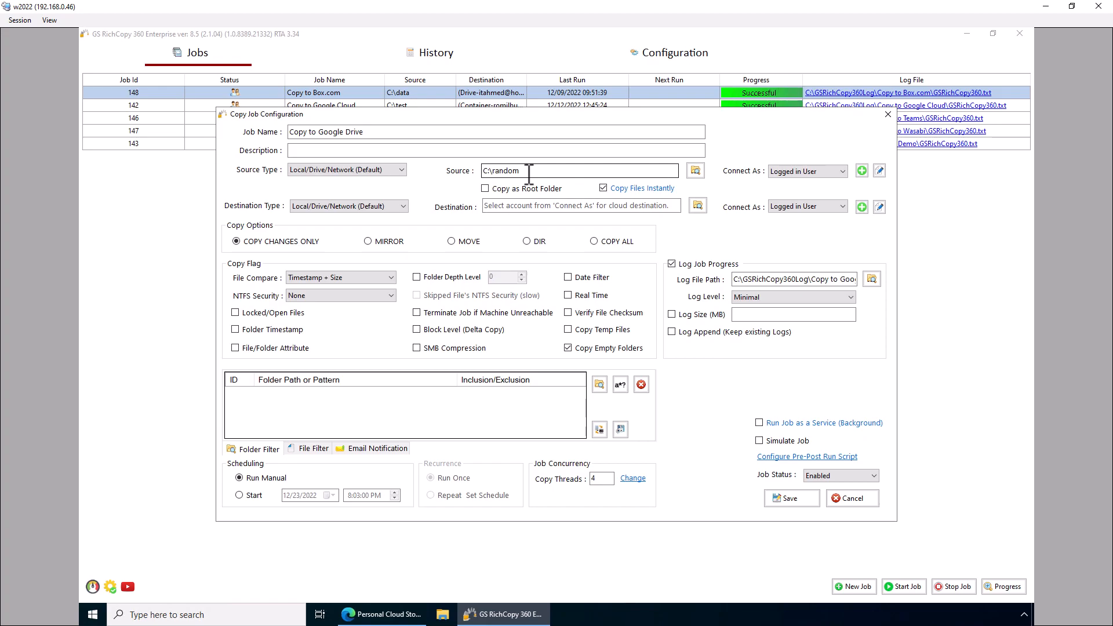
left_click_drag(523, 171, 492, 170)
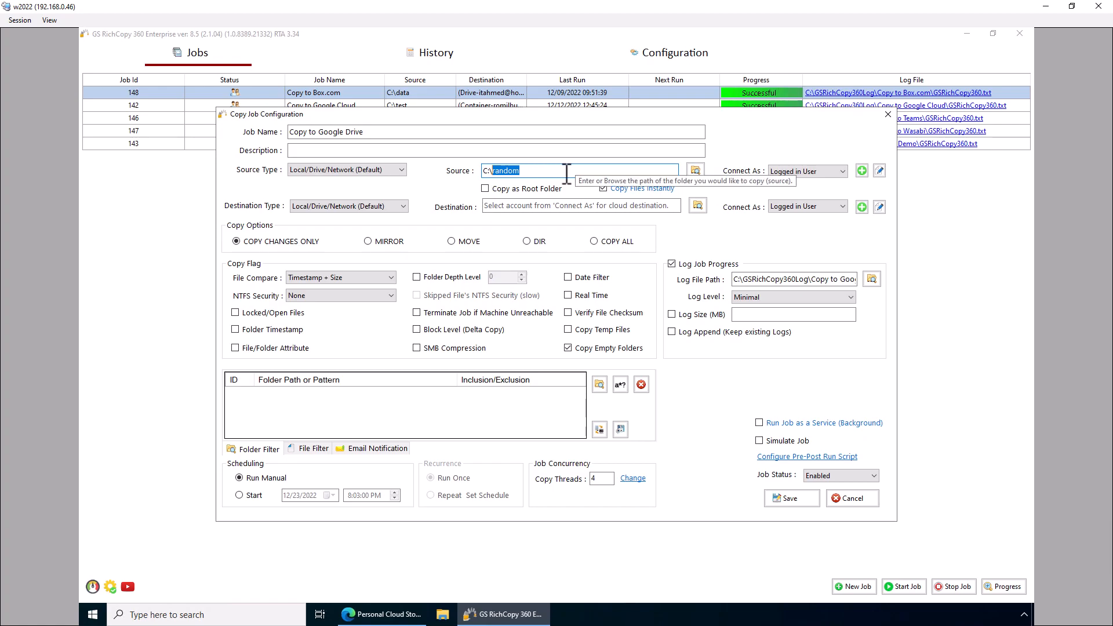
left_click_drag(522, 170, 496, 171)
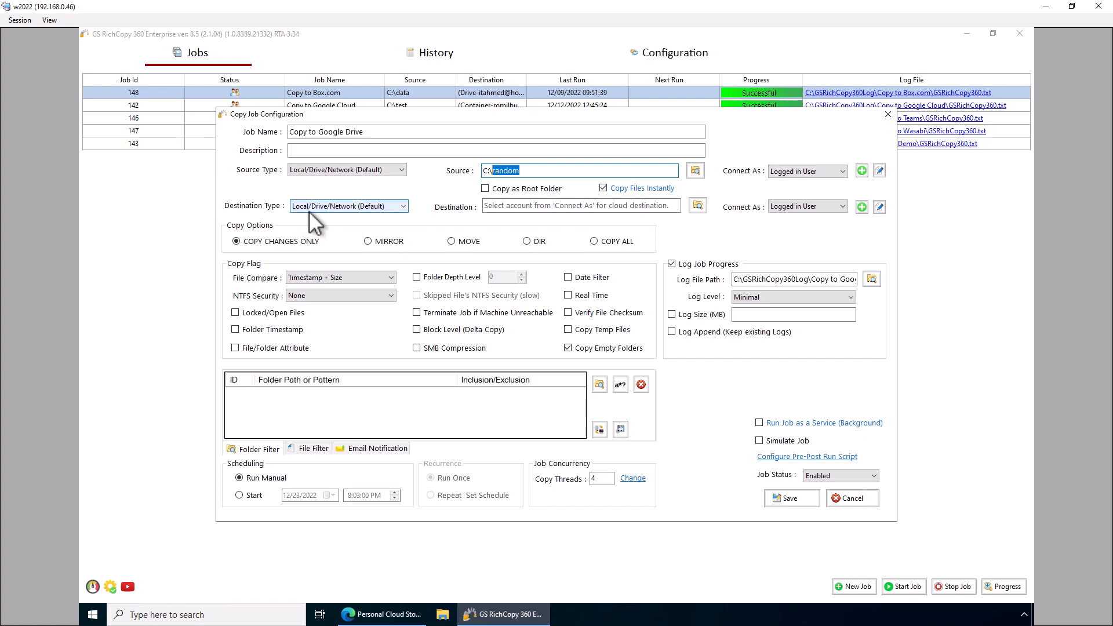
Set destination type to Google Drive, add an account aliased 'Google Drive Nick', and start authentication
left_click(343, 206)
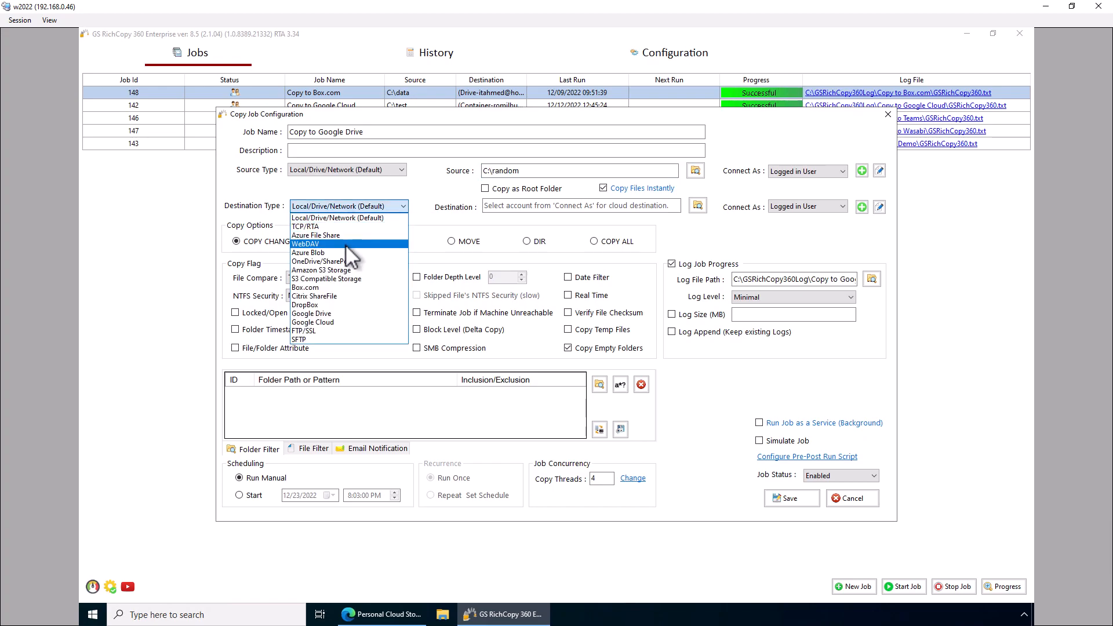
left_click(335, 313)
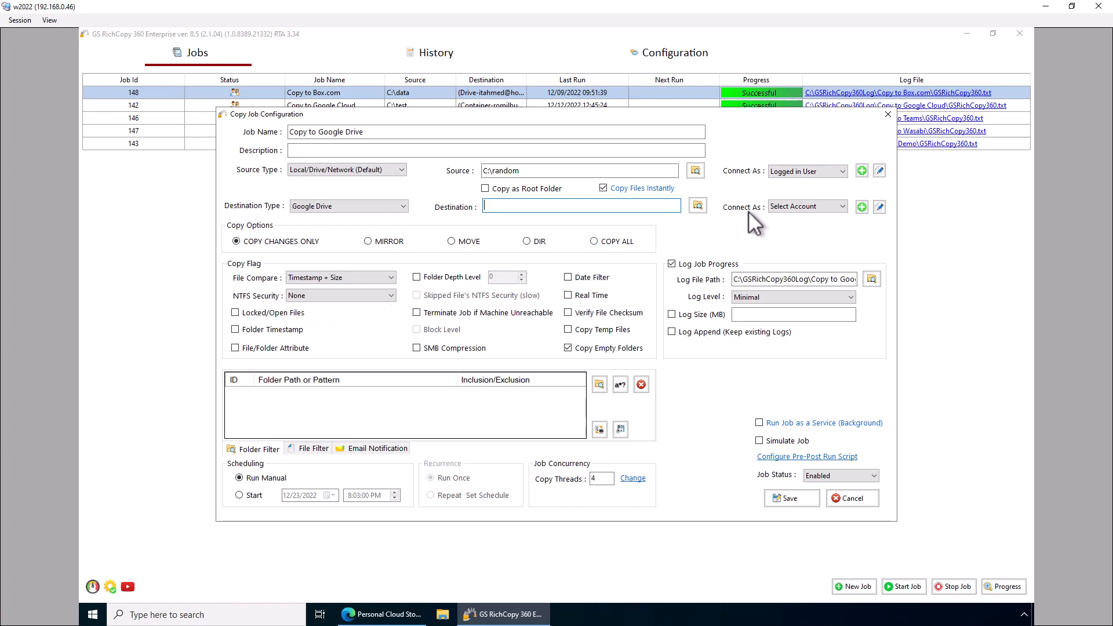
left_click(861, 208)
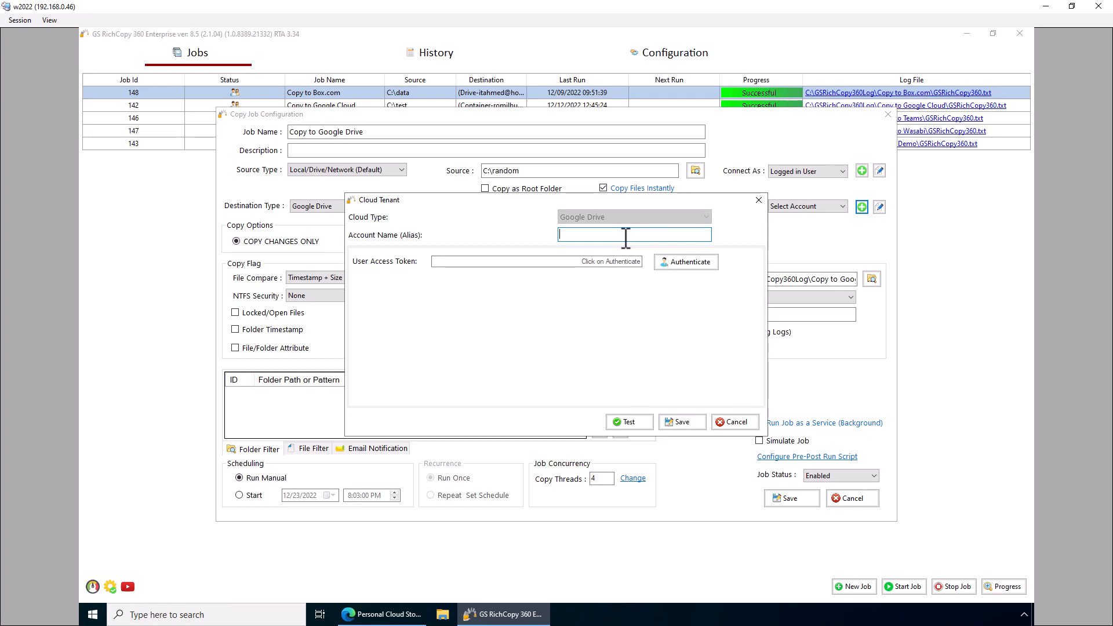
type("Google Drive Nick")
left_click(680, 265)
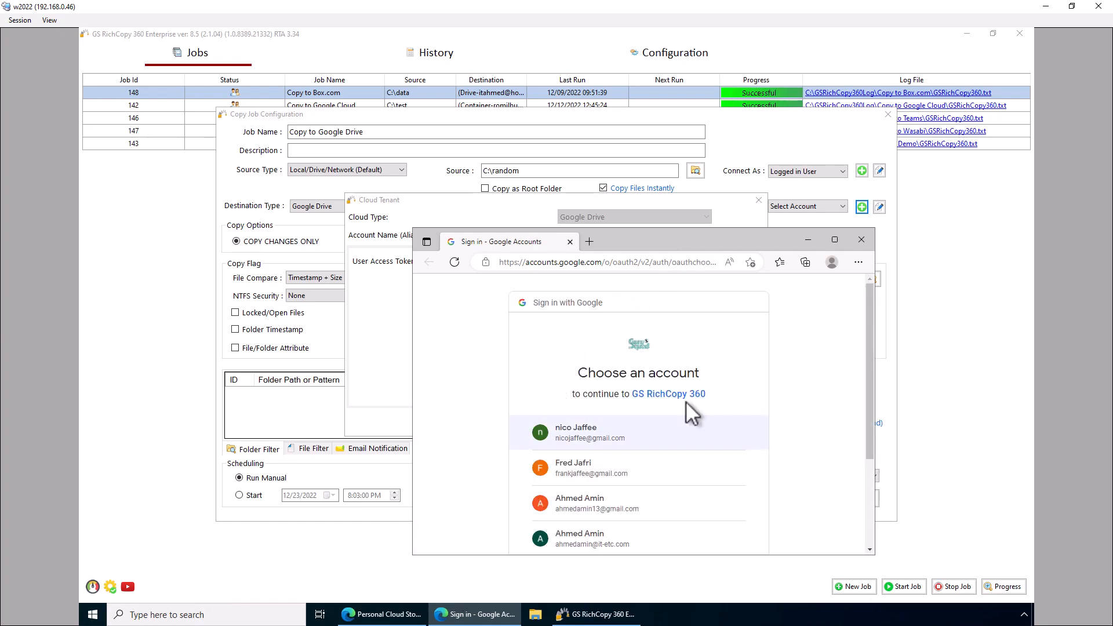
Choose the Google account, allow RichCopy access to Drive files, and close the browser
left_click(577, 439)
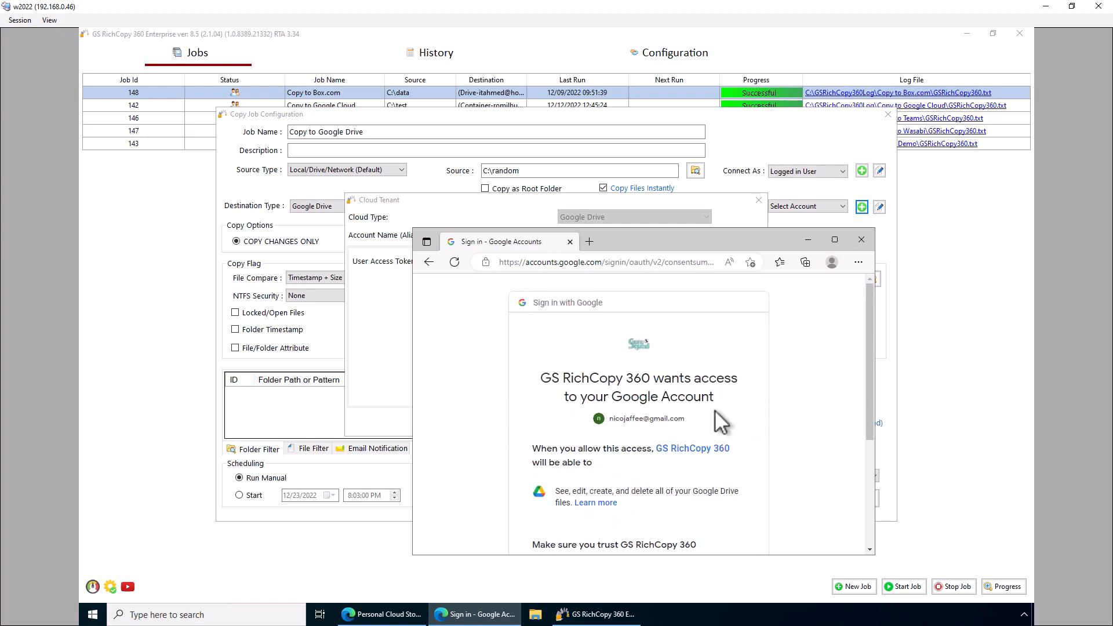
scroll(749, 406, "down", 3)
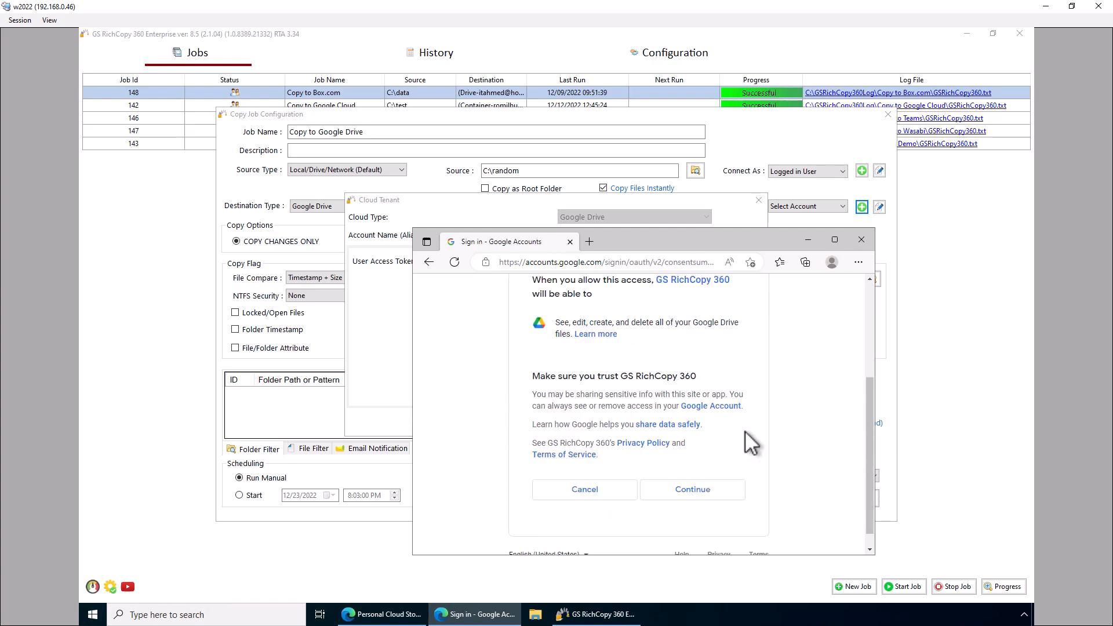
left_click(695, 490)
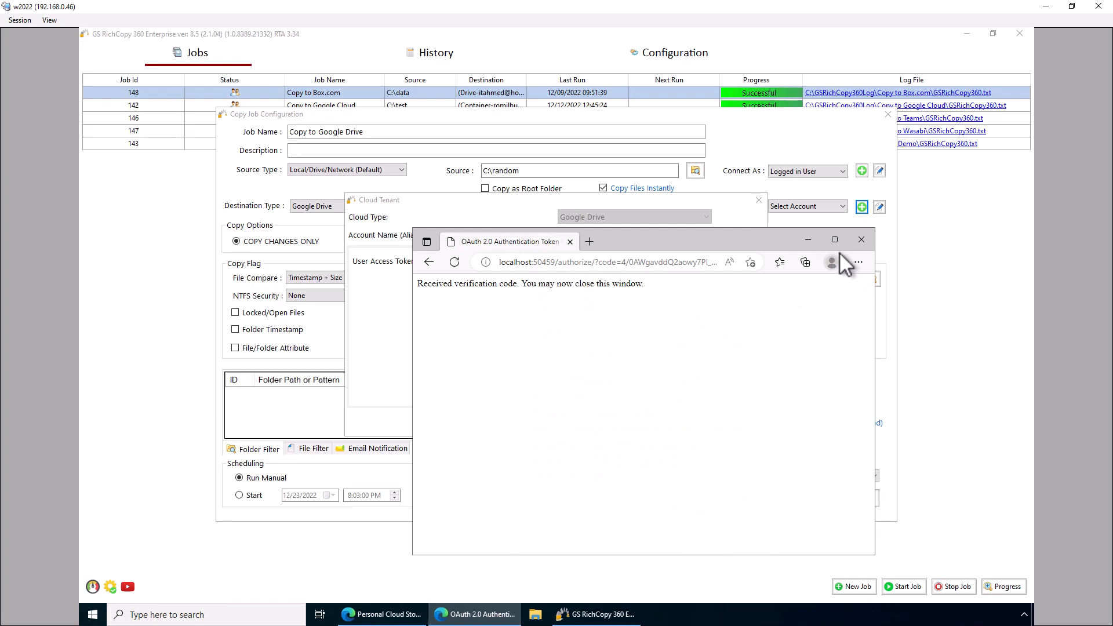
left_click(862, 240)
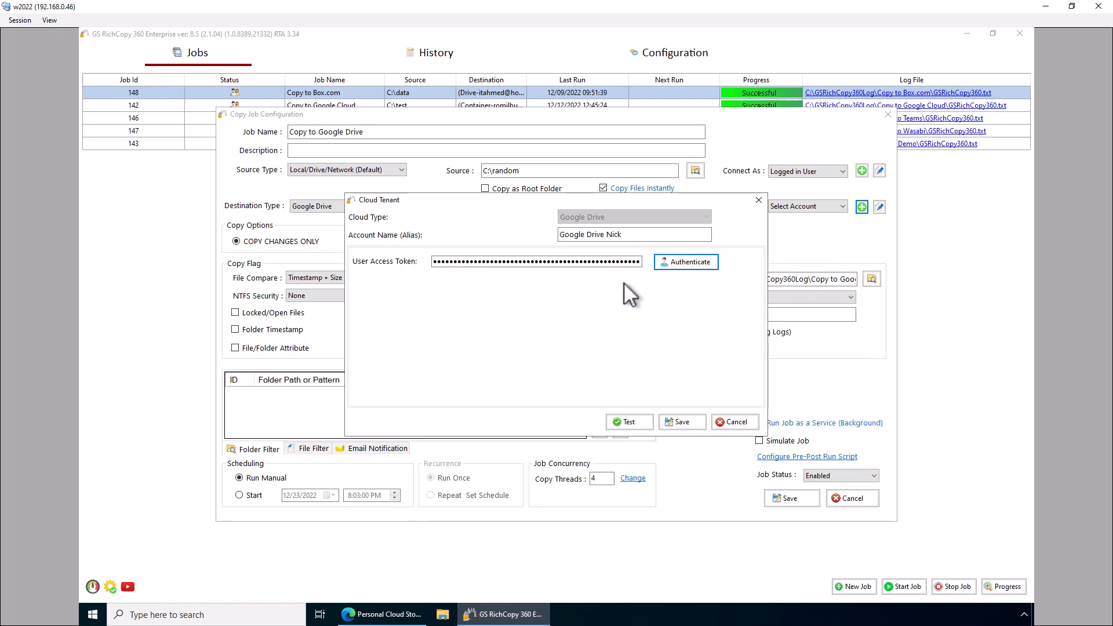
Test the Google Drive connection with the received access token, then save the cloud account
left_click_drag(467, 261, 597, 288)
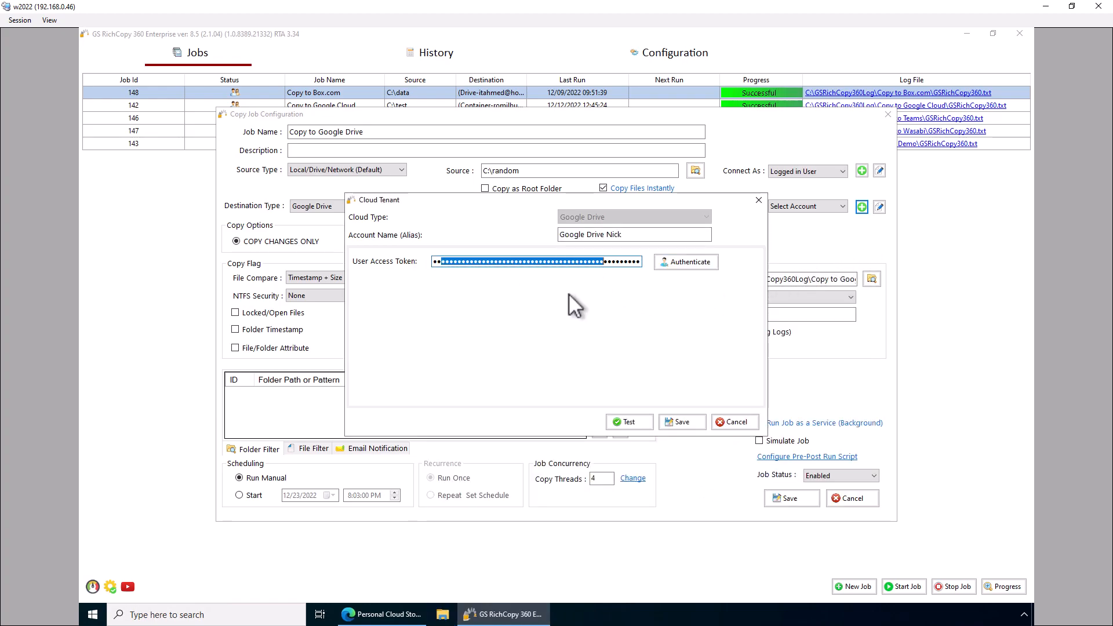
left_click(640, 420)
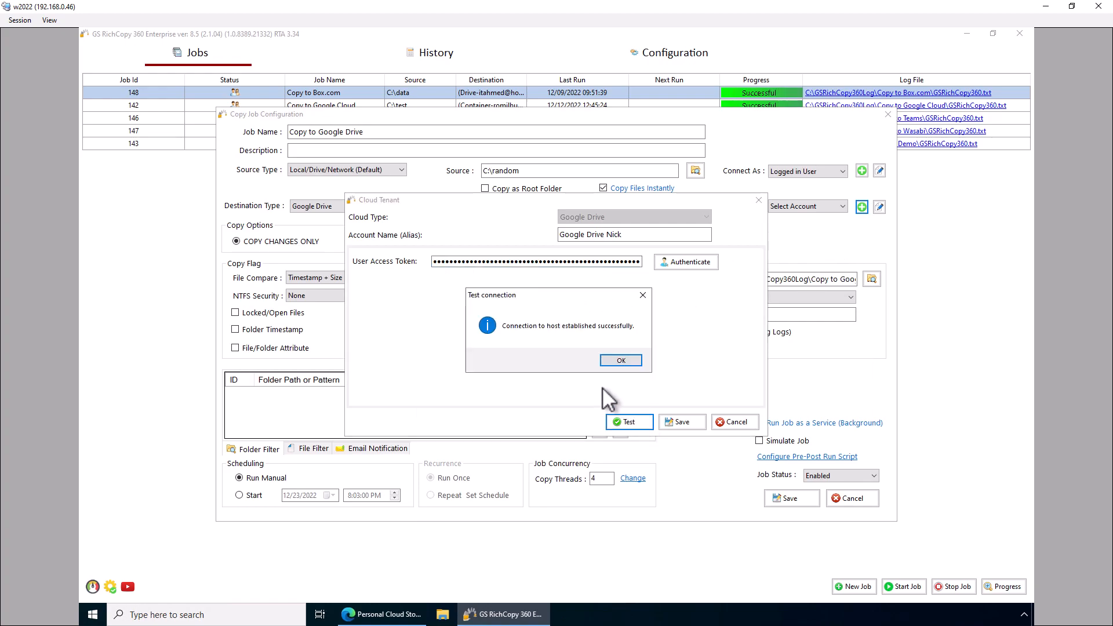
left_click(621, 361)
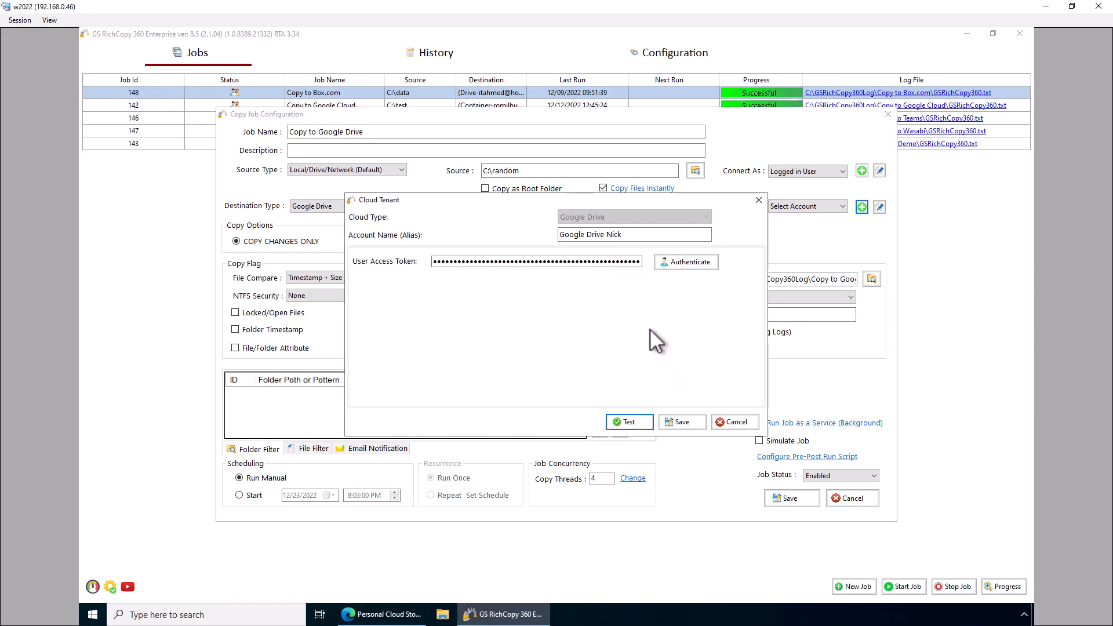
left_click(682, 422)
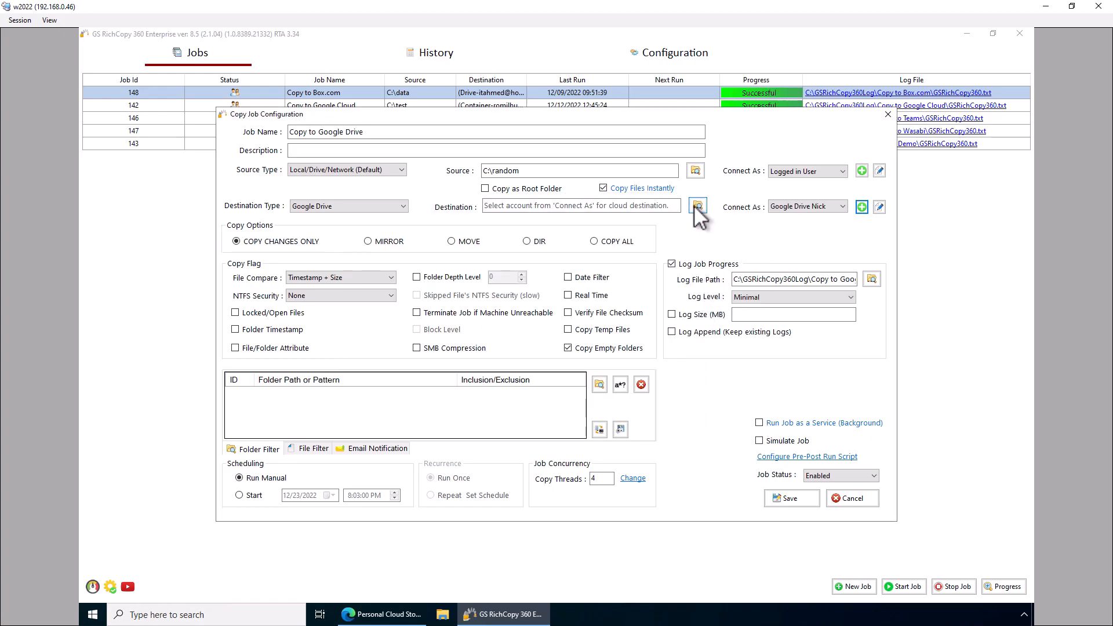
Set the destination to the Google Drive account's root and enable Copy as Root Folder
left_click(696, 206)
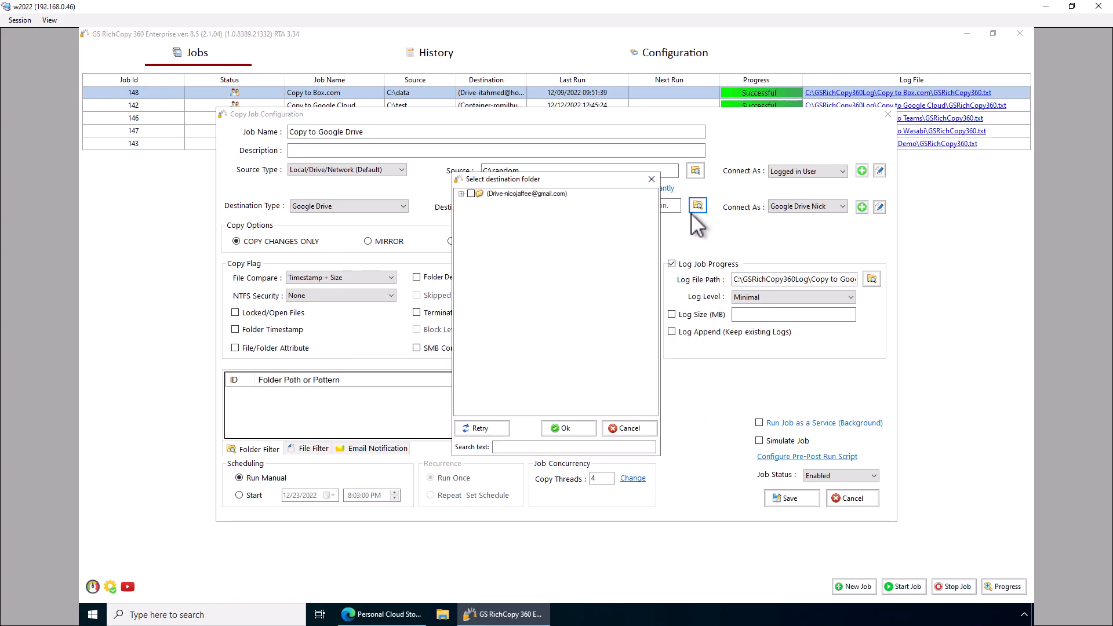
left_click(462, 194)
left_click(562, 429)
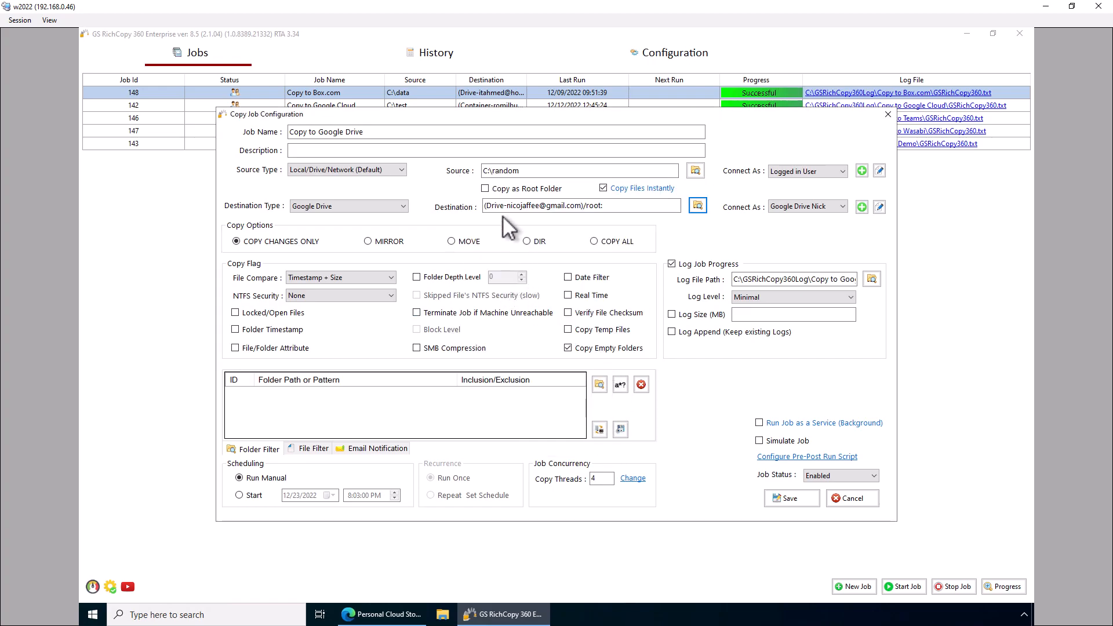
left_click(486, 188)
Change the Copy Threads value from 4 to 3
double_click(594, 480)
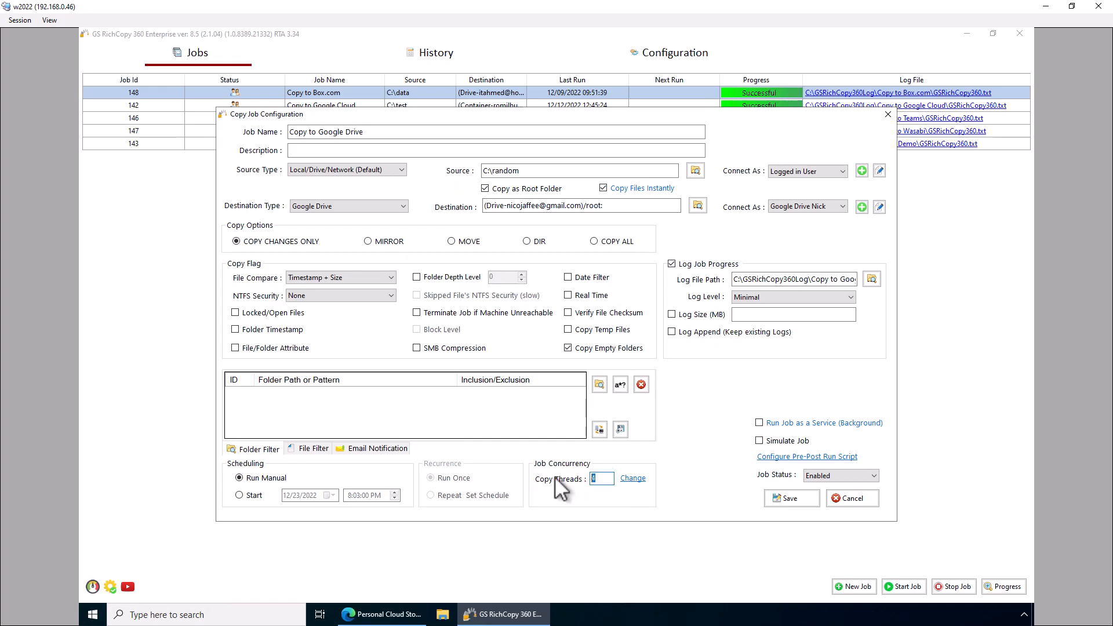
type("3")
double_click(591, 482)
Select Start and Repeat scheduling, review weekday recurrence and repeat-interval options, then close the schedule dialog
left_click(251, 496)
left_click(430, 495)
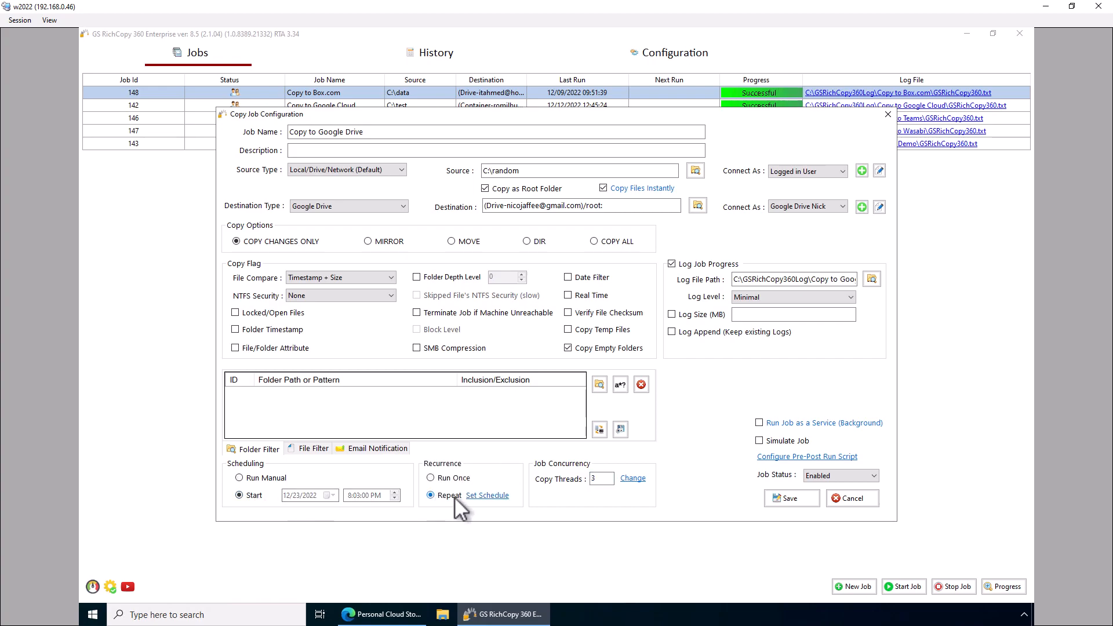
left_click(487, 496)
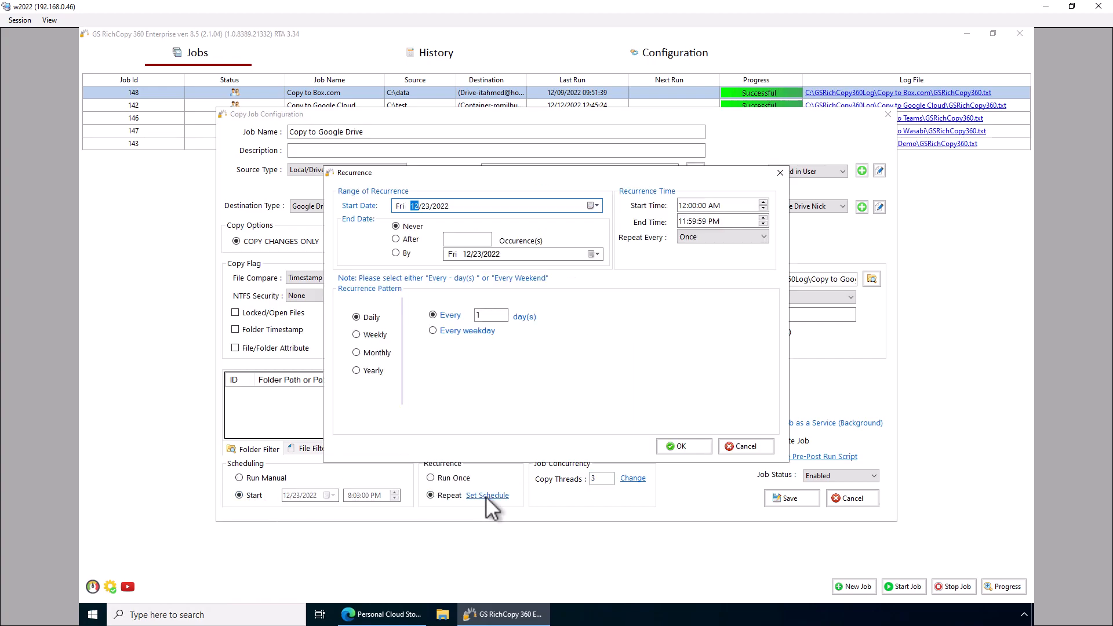
left_click(434, 332)
left_click(712, 242)
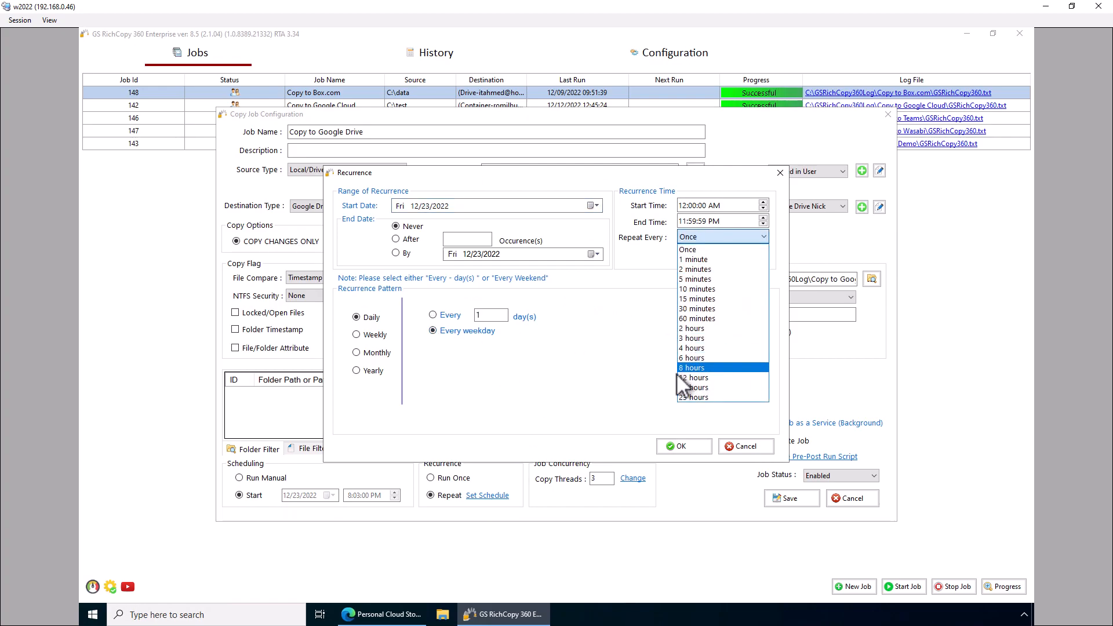
left_click(634, 388)
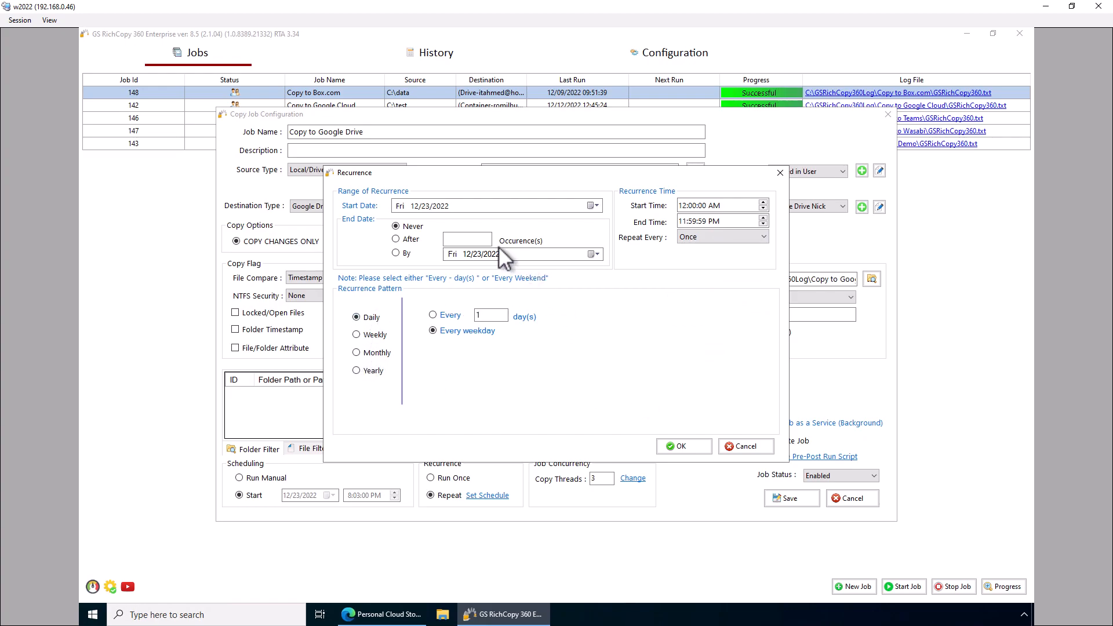
left_click(733, 443)
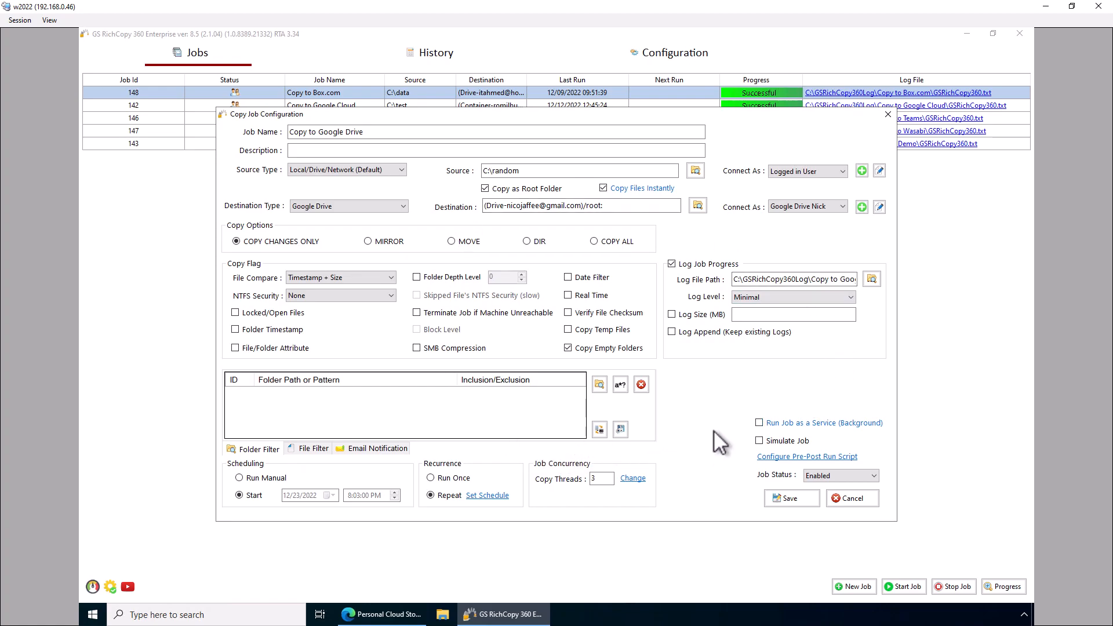
Switch the job to Run Manual and save it, creating job 152 'Copy to Google Drive'
left_click(247, 478)
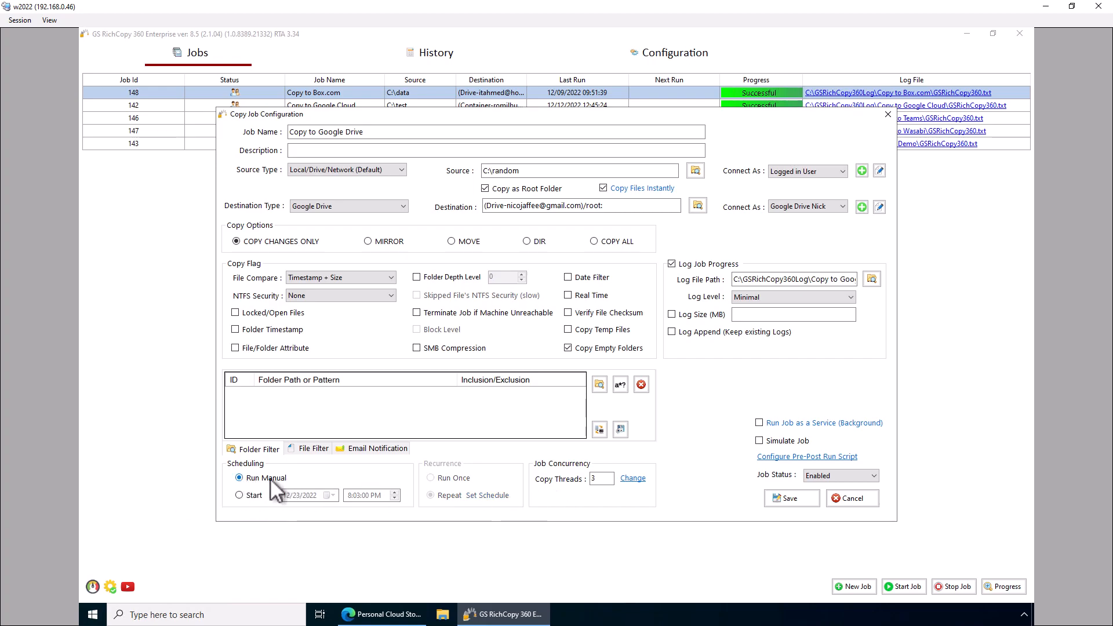
left_click(797, 503)
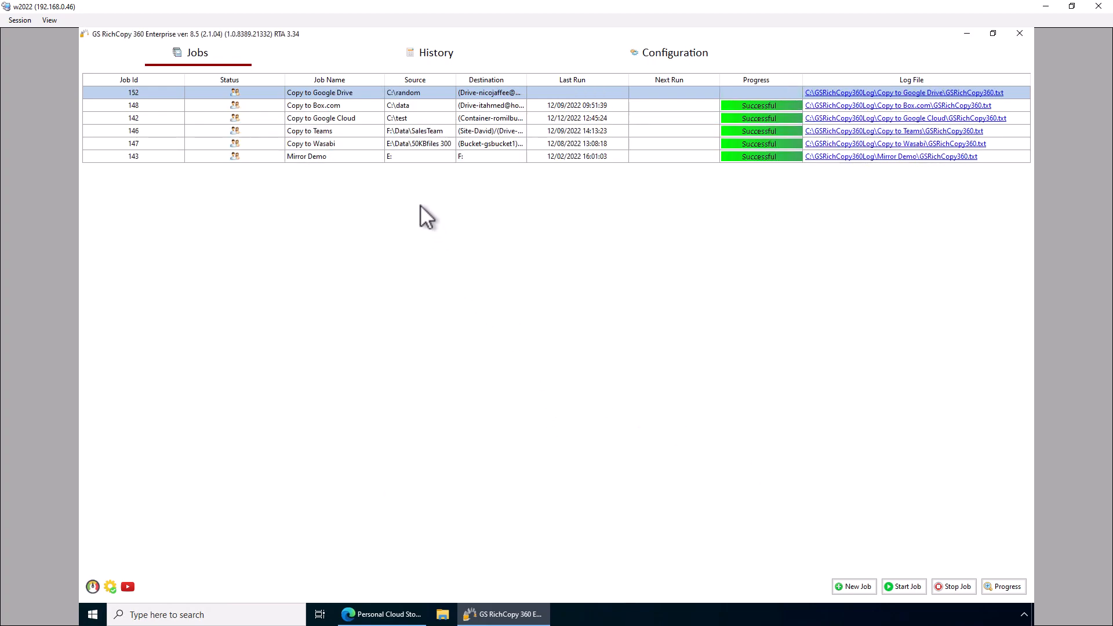
Start job 152 'Copy to Google Drive' from its right-click menu so it shows Queued
right_click(363, 92)
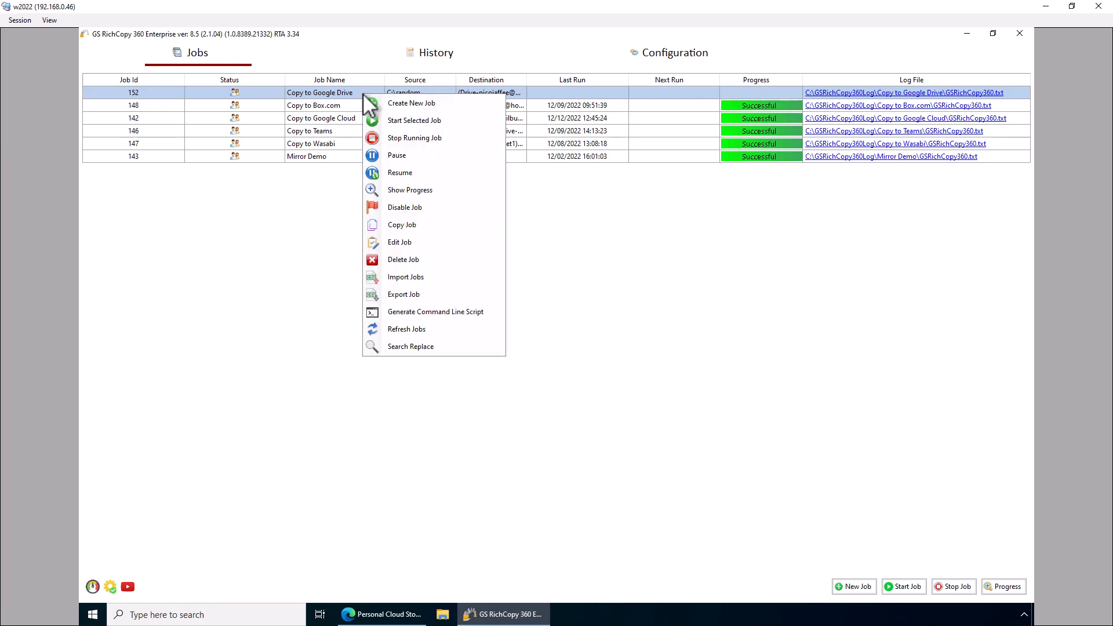
left_click(385, 121)
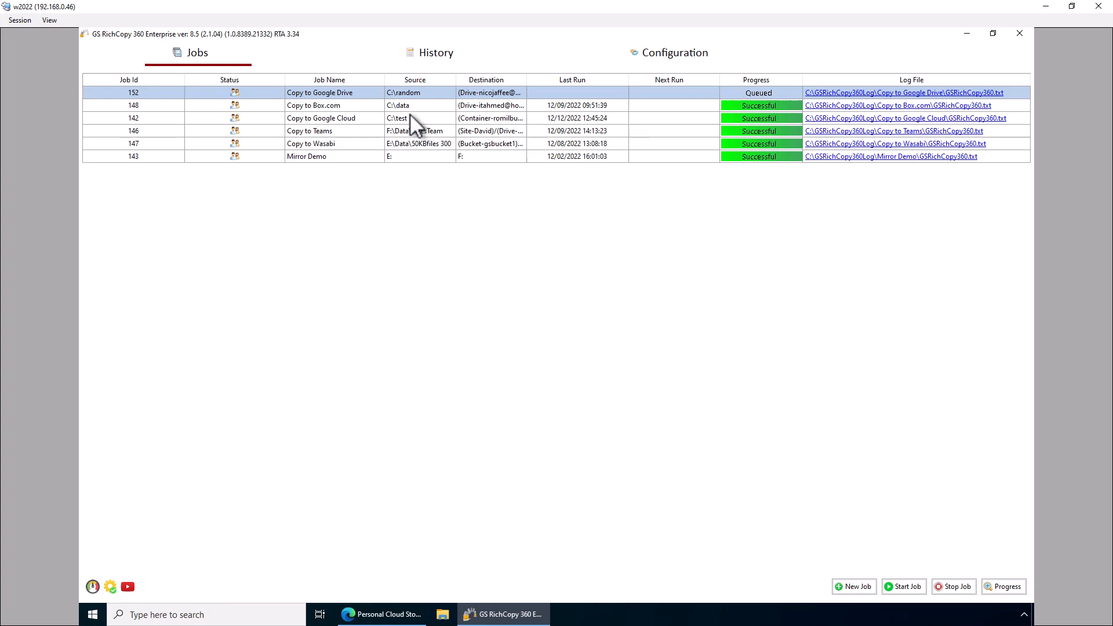
Check job 152's run details confirming all 13 files copied successfully, then close them
left_click(767, 93)
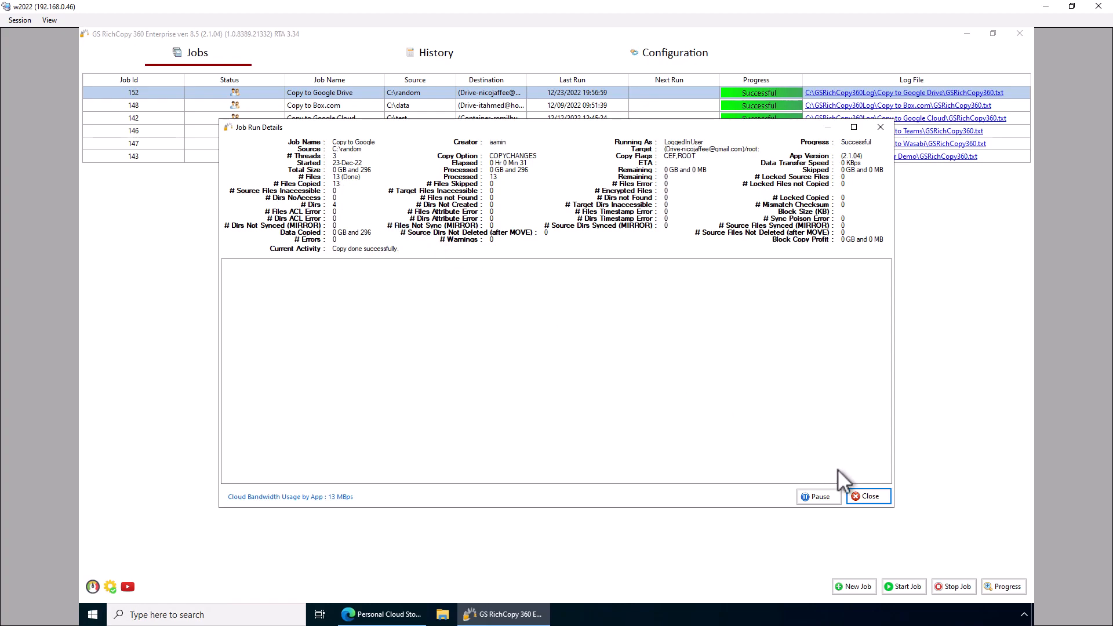
left_click(863, 495)
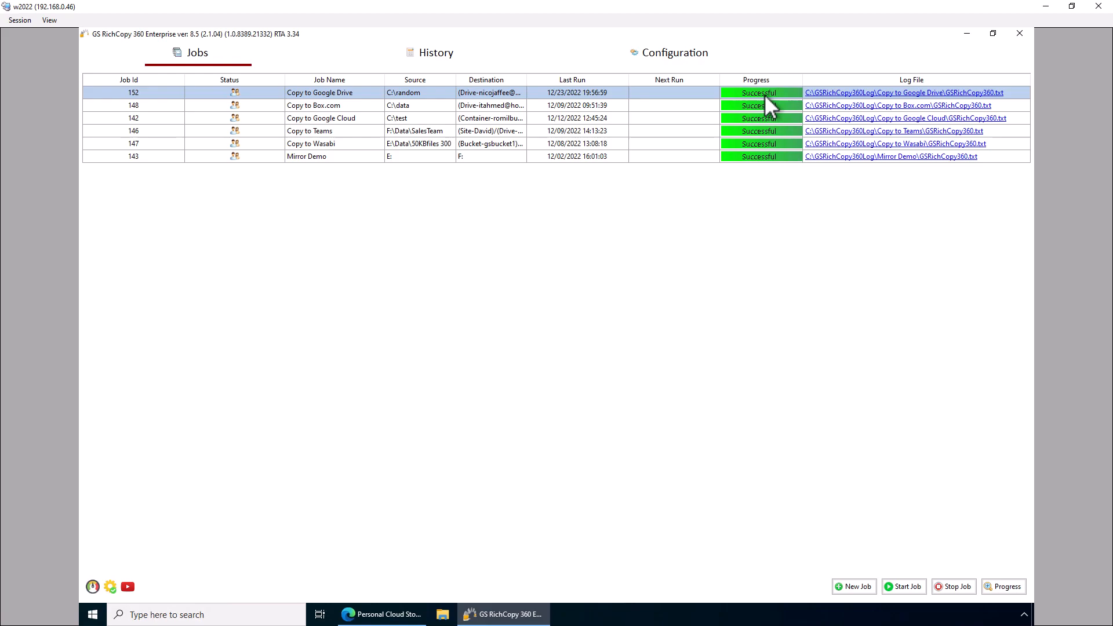
left_click(830, 94)
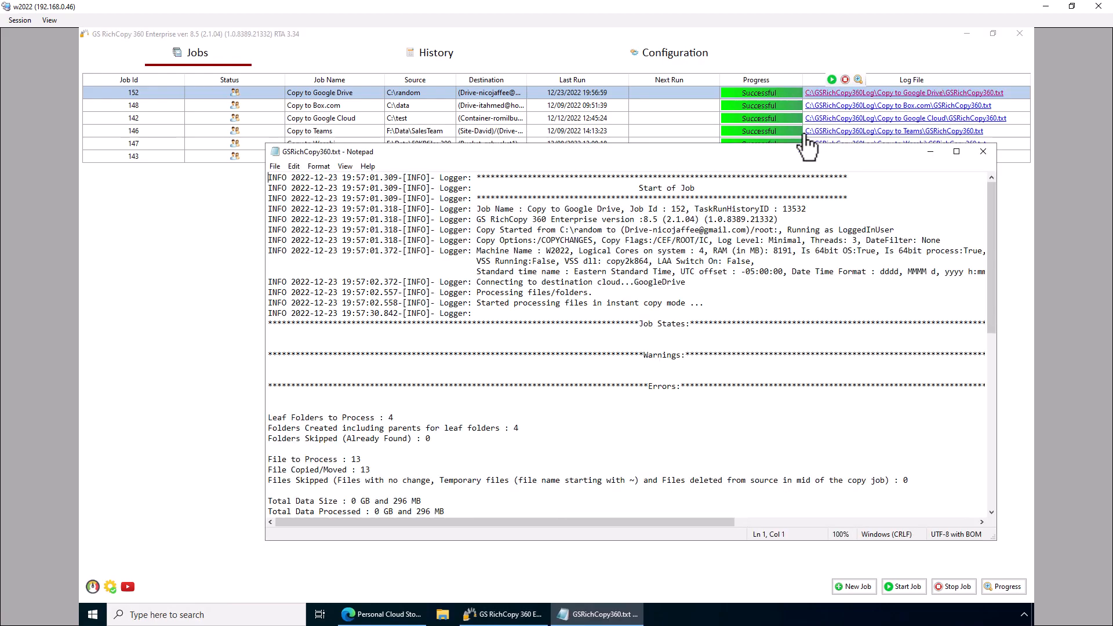
left_click_drag(692, 387, 421, 387)
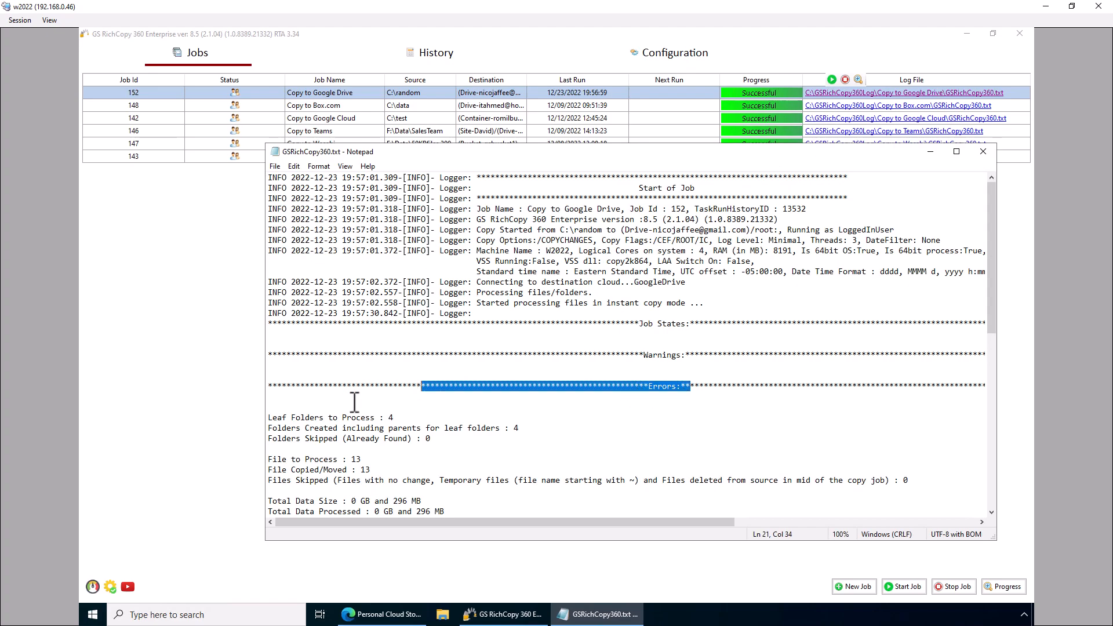
left_click(274, 403)
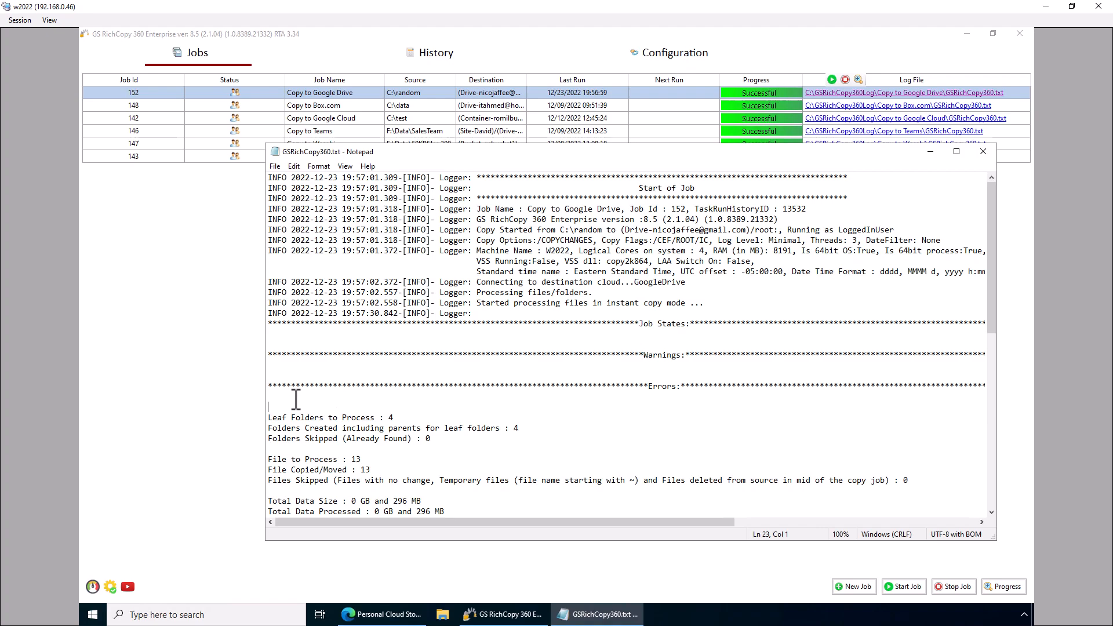
left_click(984, 154)
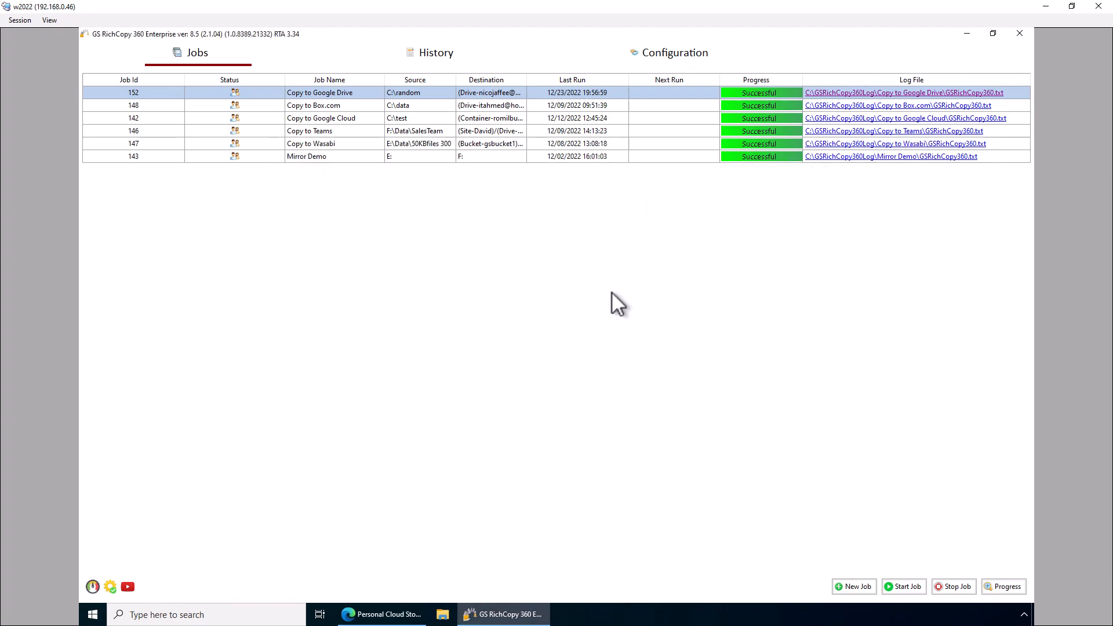
double_click(426, 92)
left_click(356, 168)
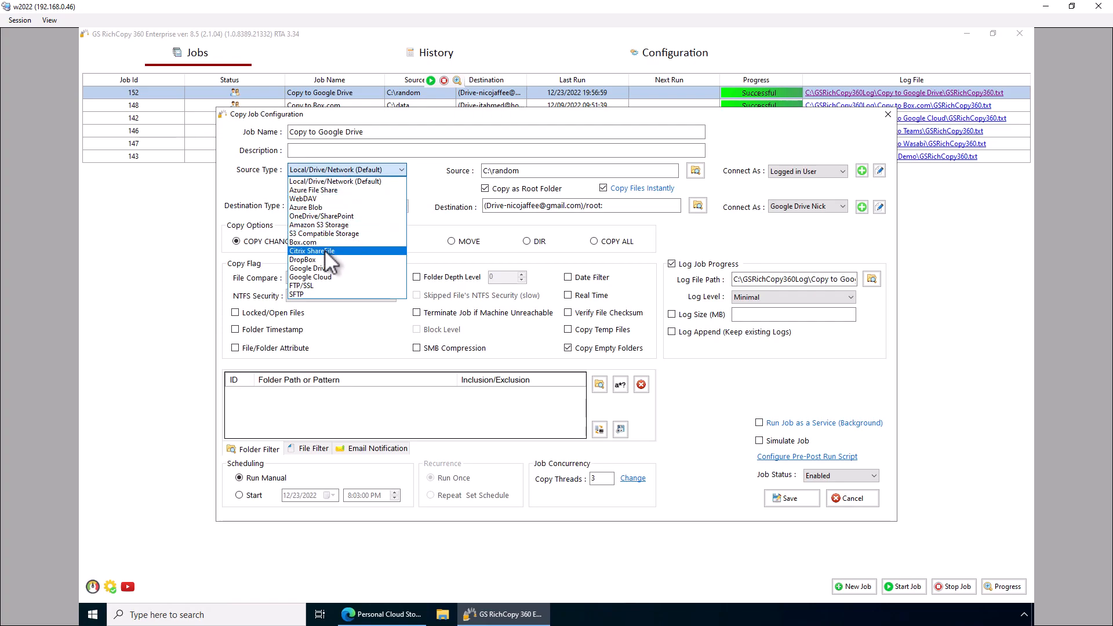
left_click(322, 267)
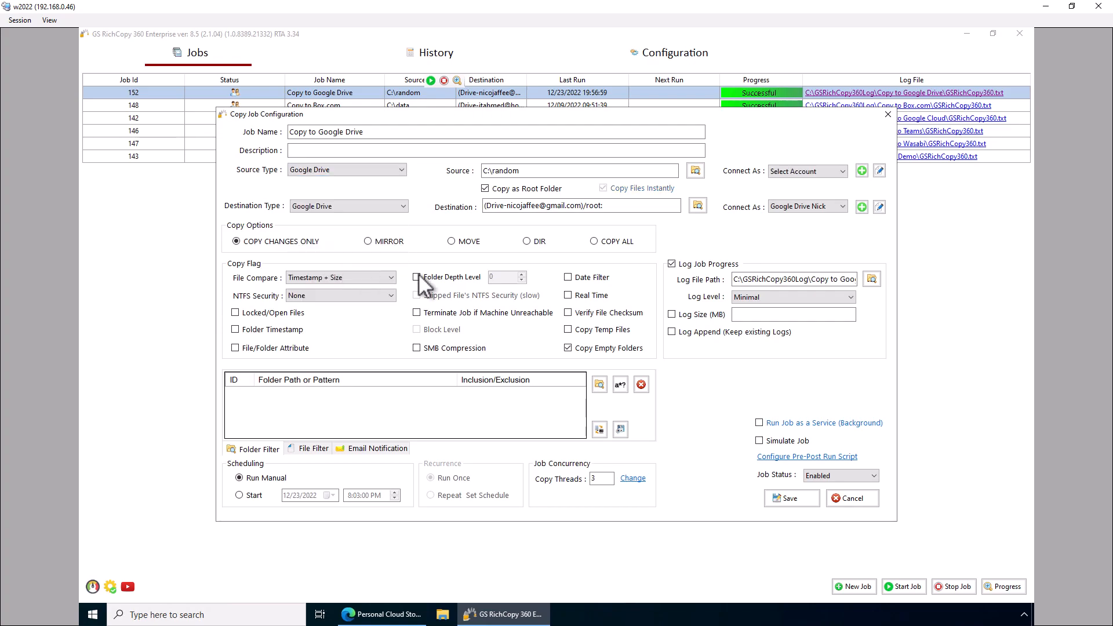
left_click(806, 171)
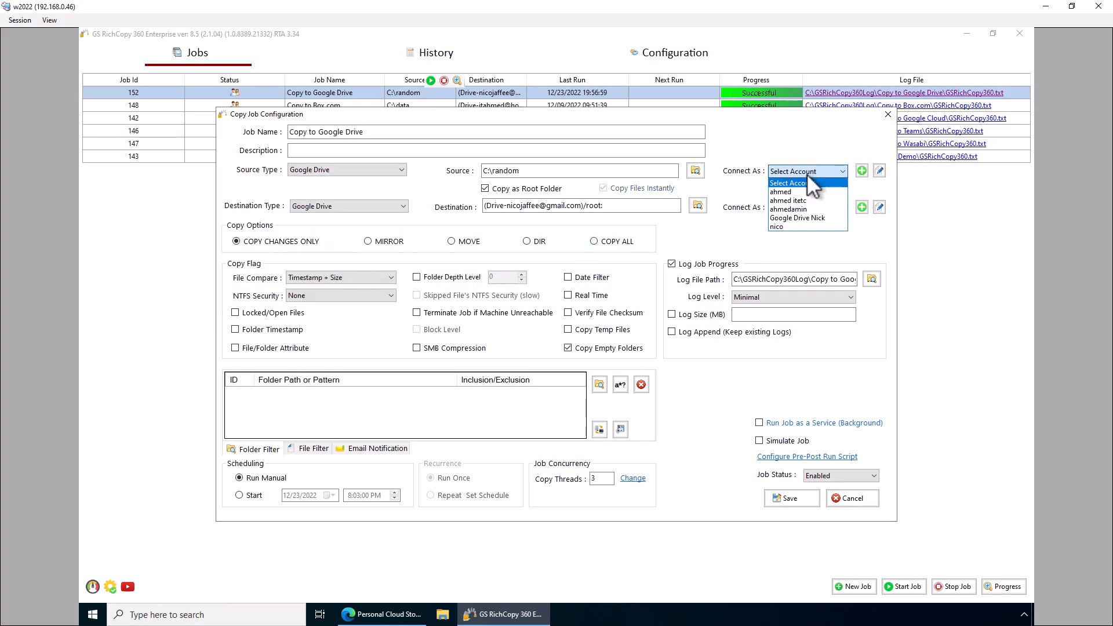
left_click(797, 217)
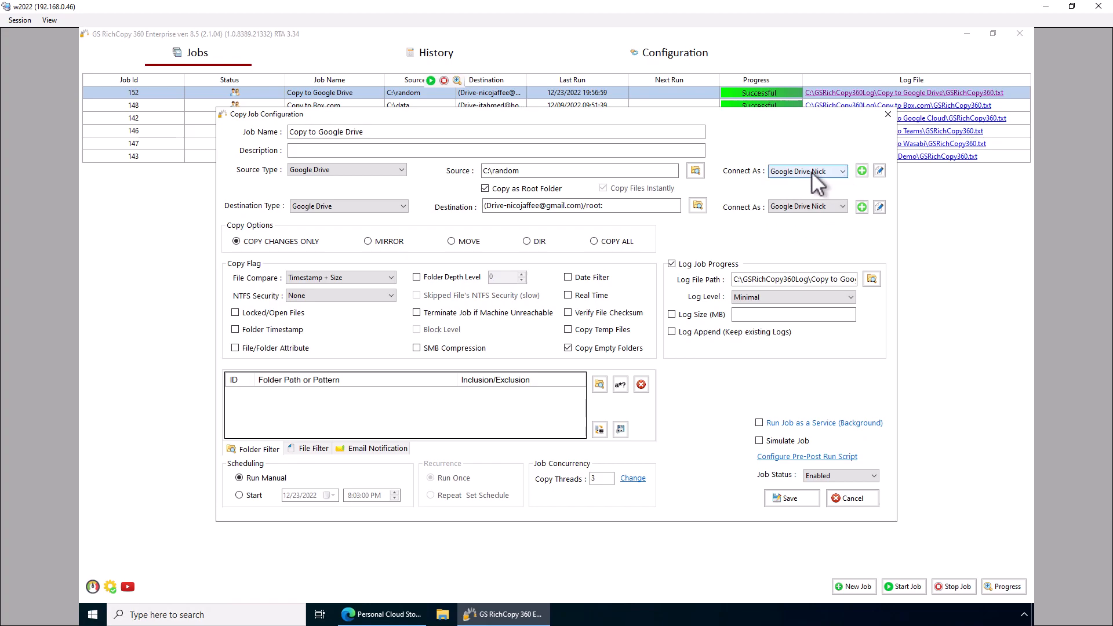
left_click(695, 169)
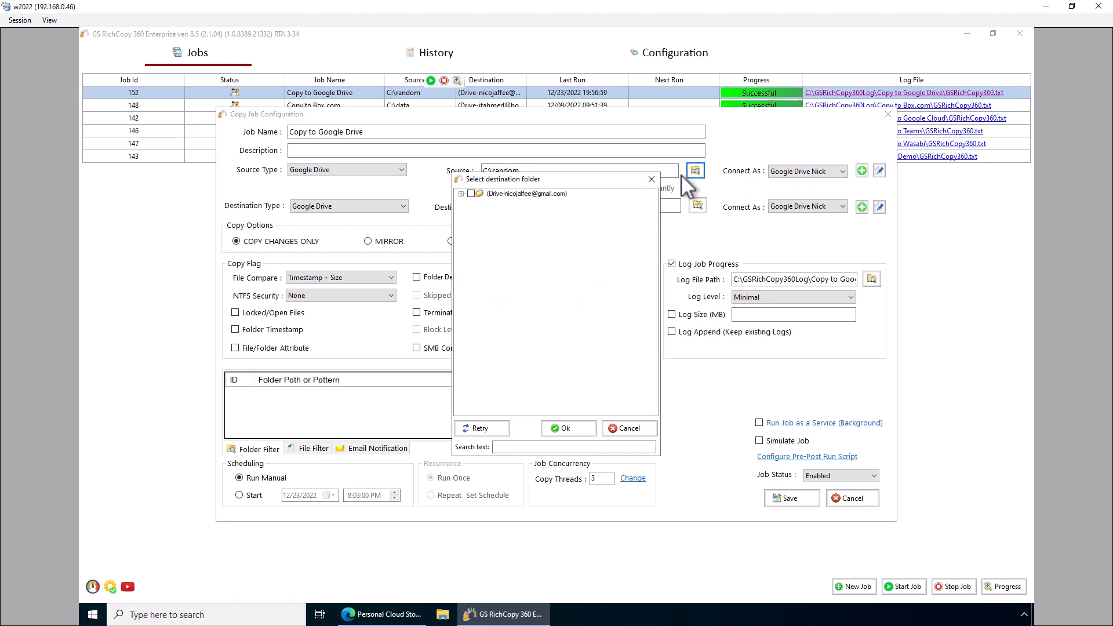
left_click(461, 194)
left_click(562, 428)
left_click(342, 207)
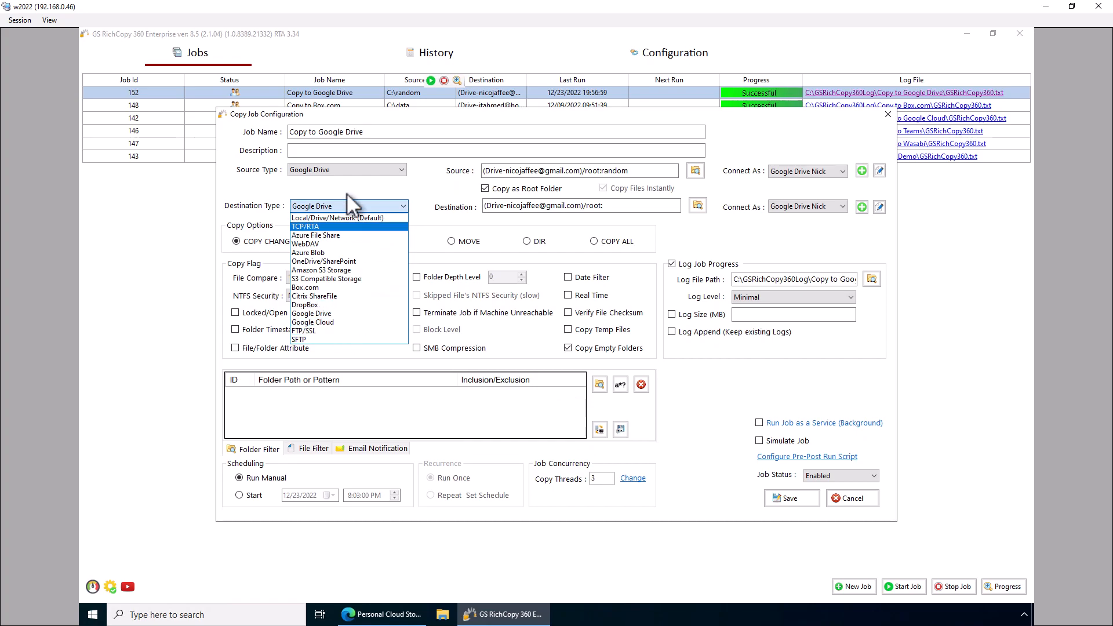
left_click(668, 246)
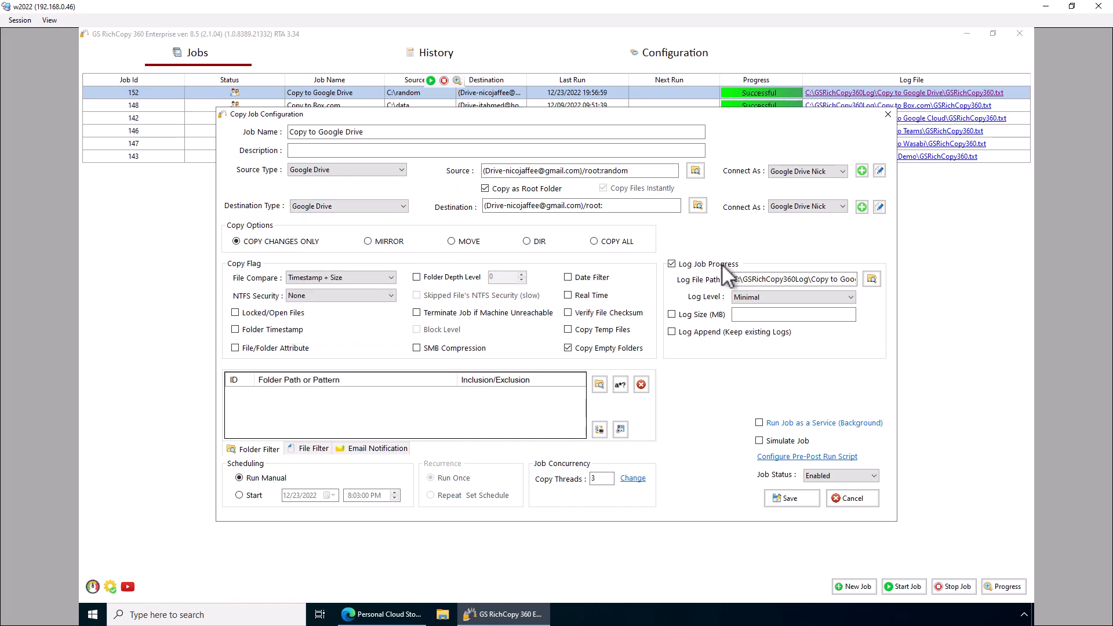
left_click(854, 498)
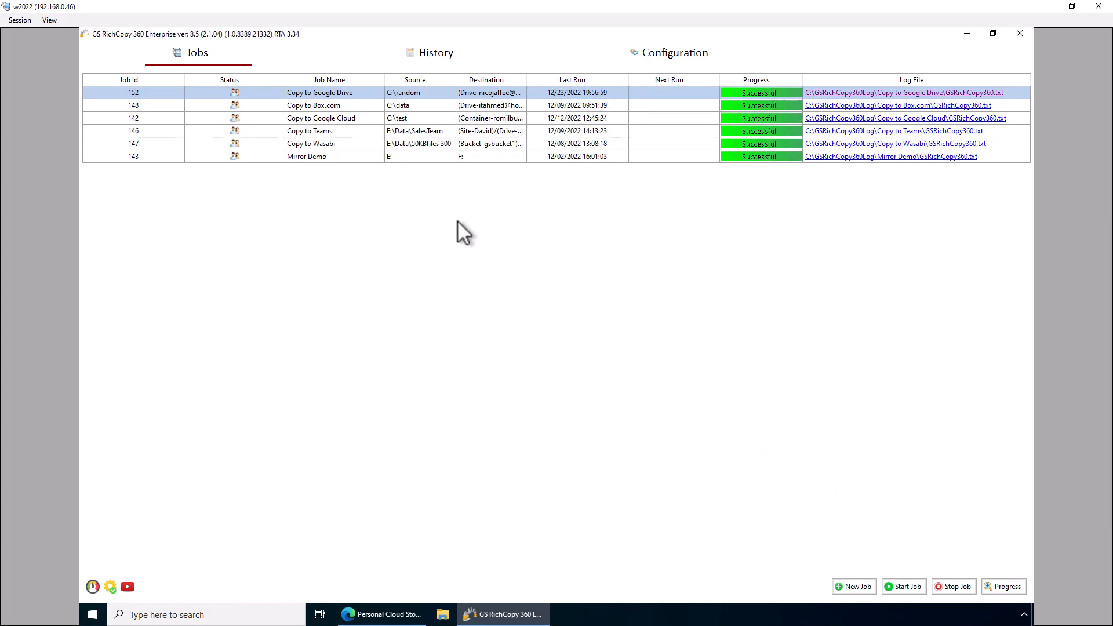